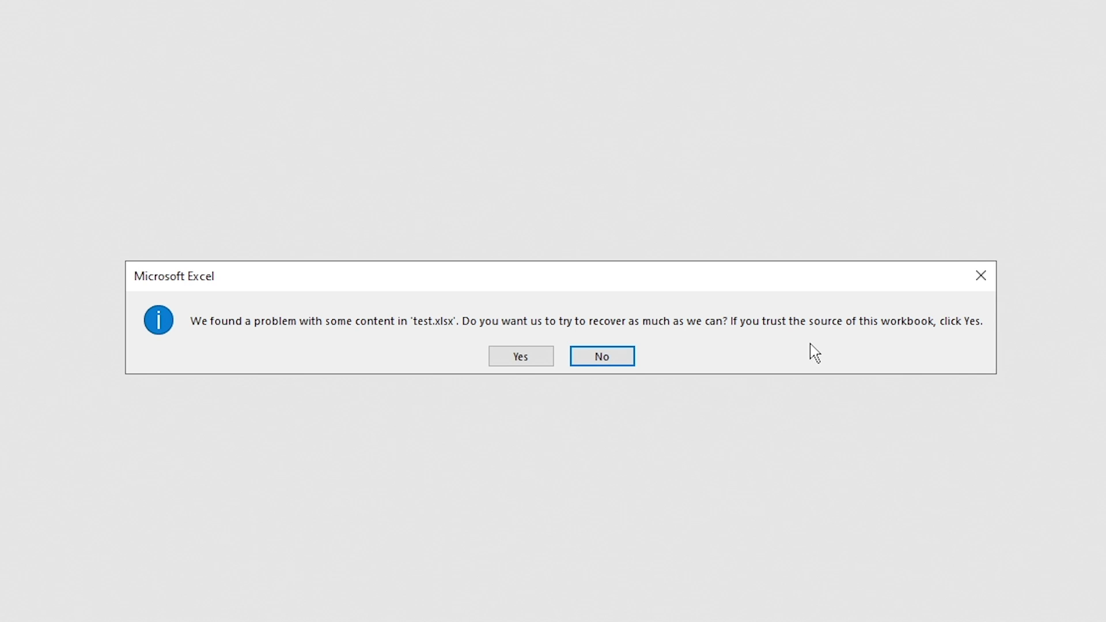
Step: Accept Excel's offer to recover test.xlsx, then dismiss the 'cannot open the file' error
{"action": "left_click", "coordinate": [521, 360]}
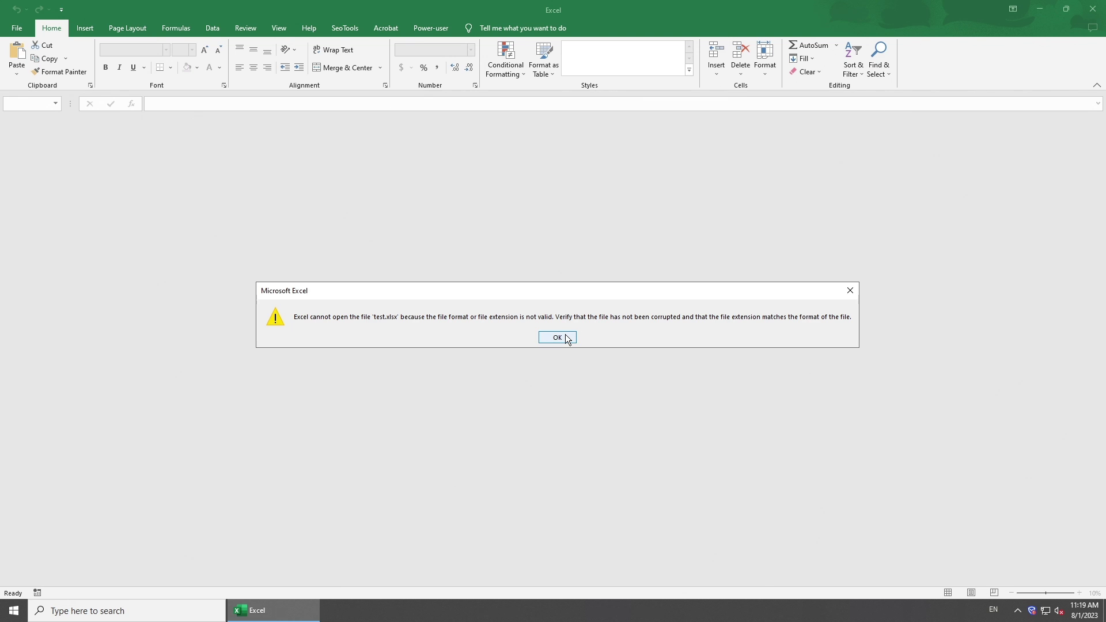
{"action": "left_click", "coordinate": [565, 336]}
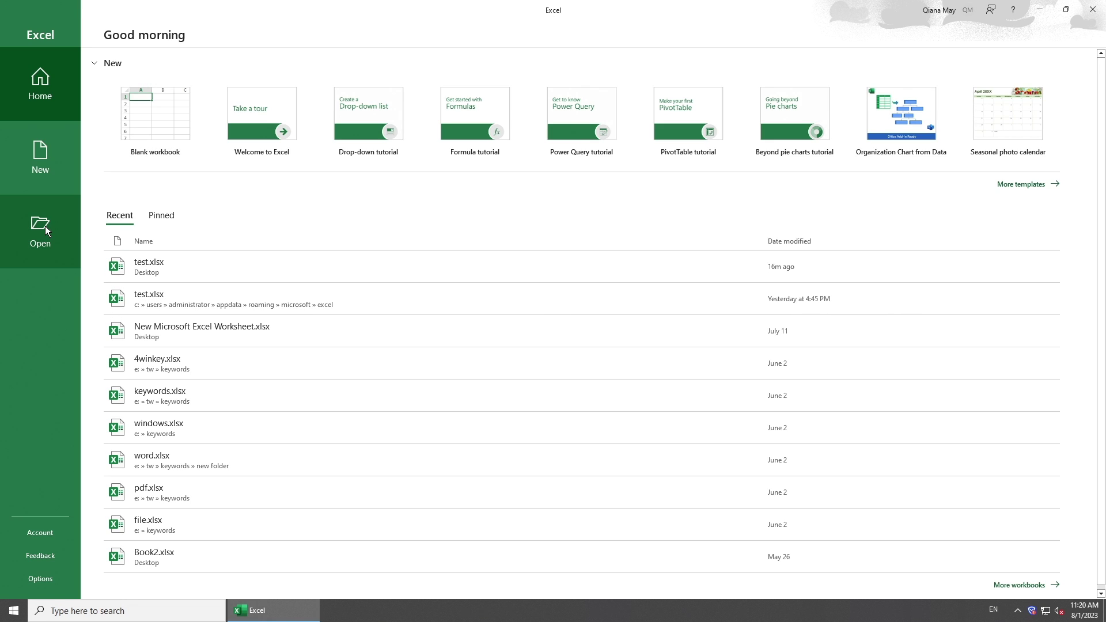
Step: Browse to test.xlsx on the Desktop and open it using Open and Repair
{"action": "left_click", "coordinate": [53, 227]}
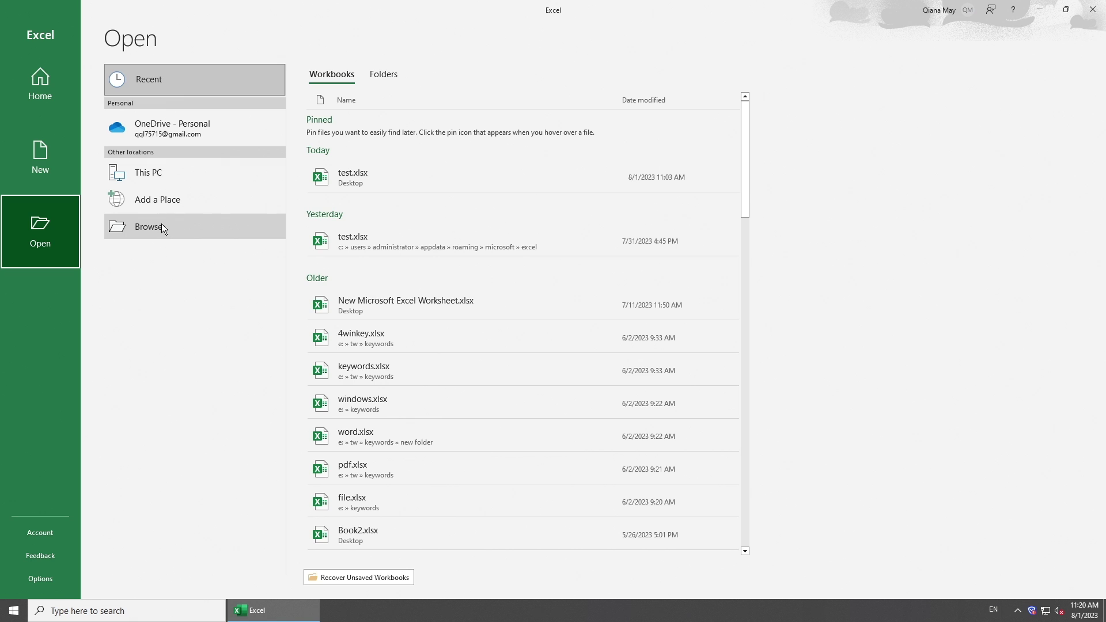
{"action": "left_click", "coordinate": [198, 229]}
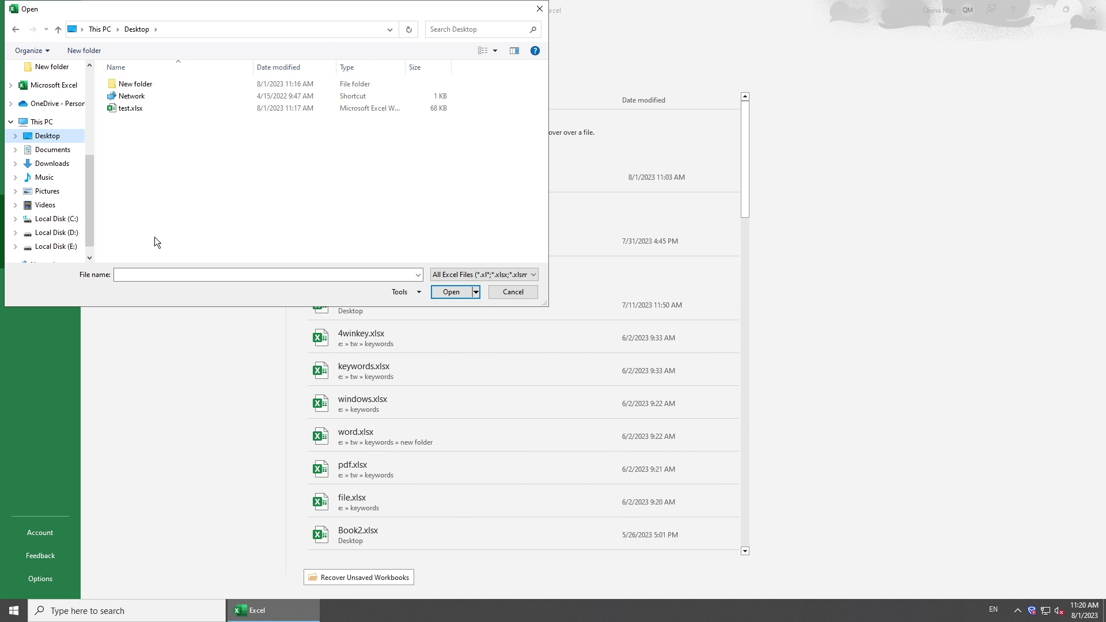
{"action": "left_click", "coordinate": [136, 109]}
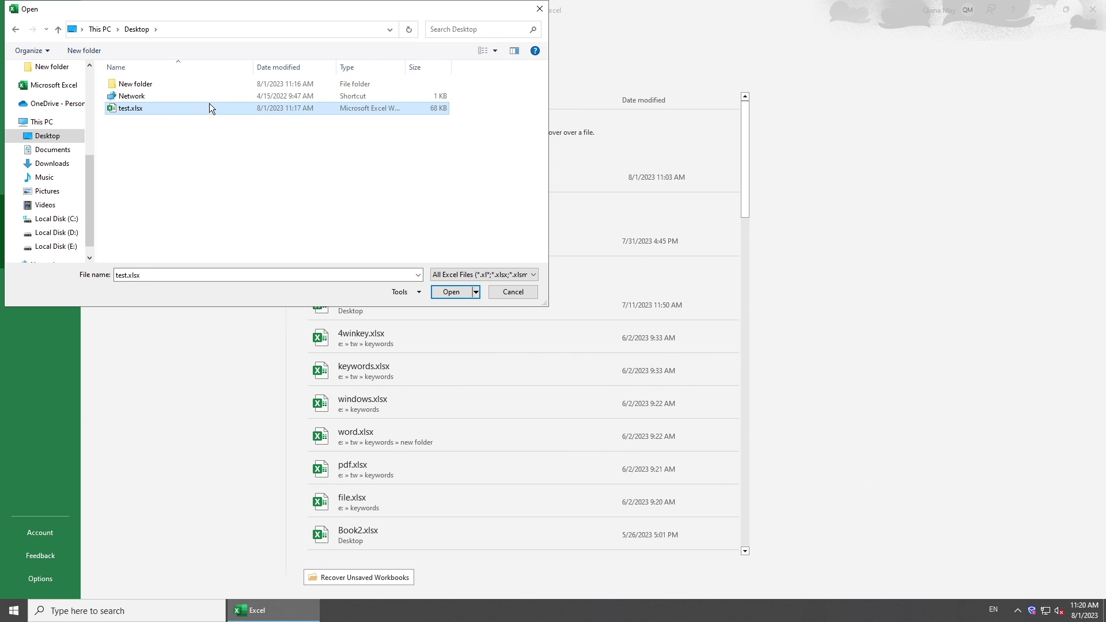
{"action": "left_click", "coordinate": [476, 293]}
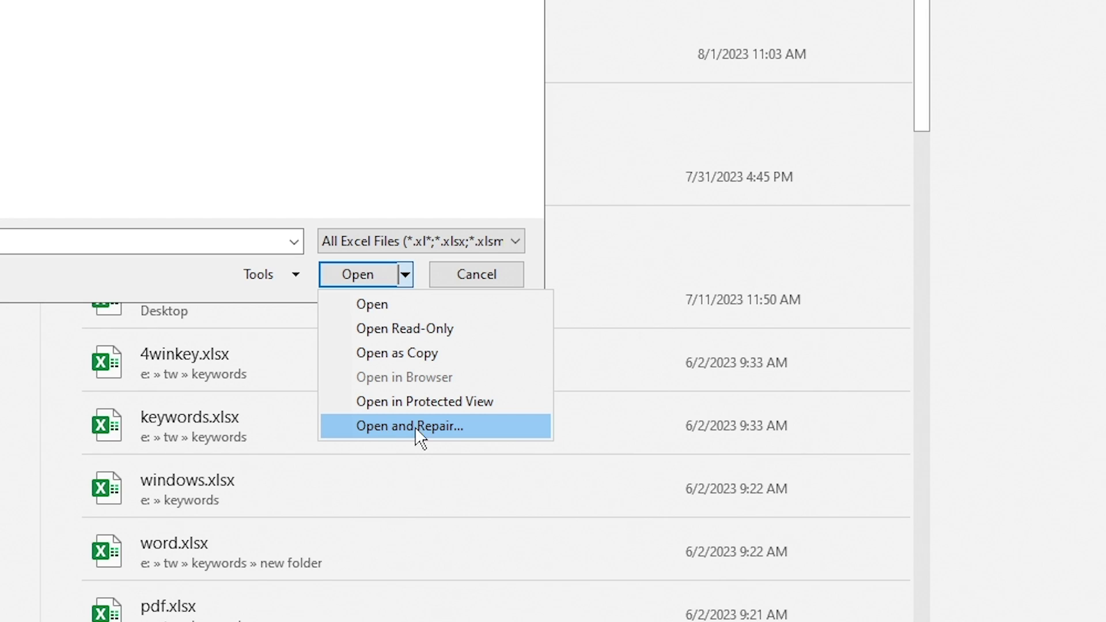
{"action": "left_click", "coordinate": [481, 425]}
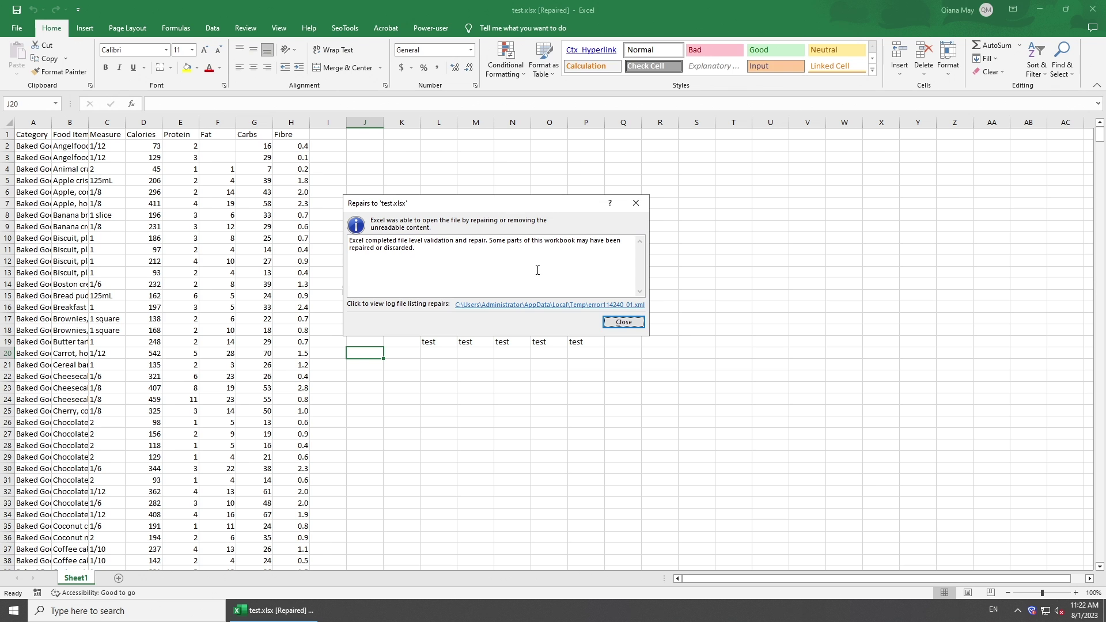
Step: Close the 'Repairs to test.xlsx' report and scroll through the food nutrition table
{"action": "left_click", "coordinate": [624, 322]}
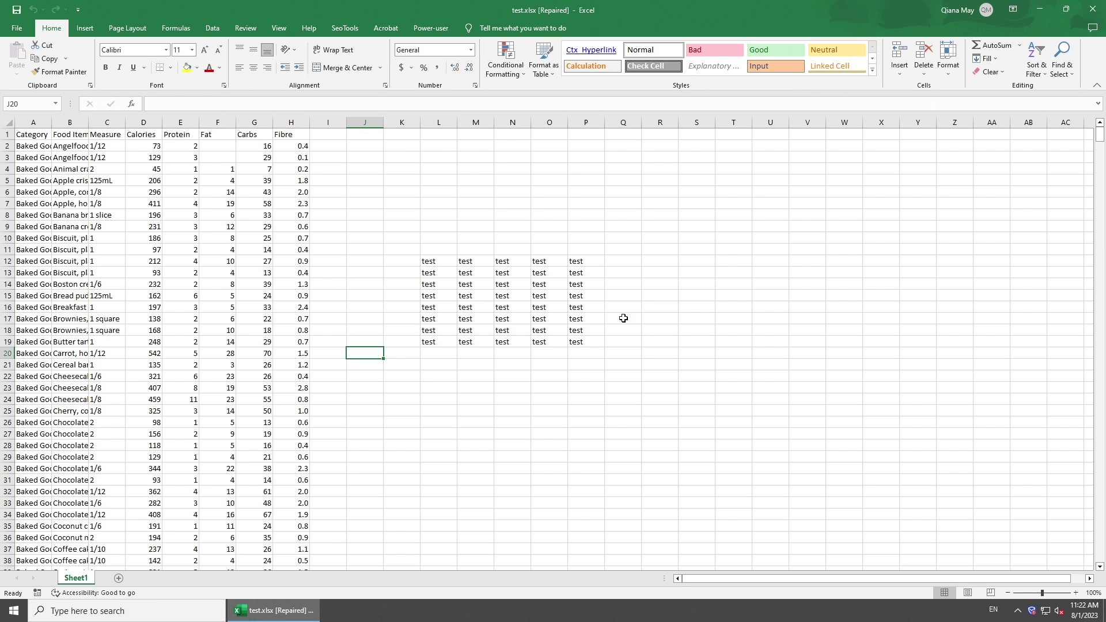
{"action": "scroll", "coordinate": [279, 294], "scroll_direction": "down", "scroll_amount": 4}
{"action": "scroll", "coordinate": [280, 295], "scroll_direction": "up", "scroll_amount": 4}
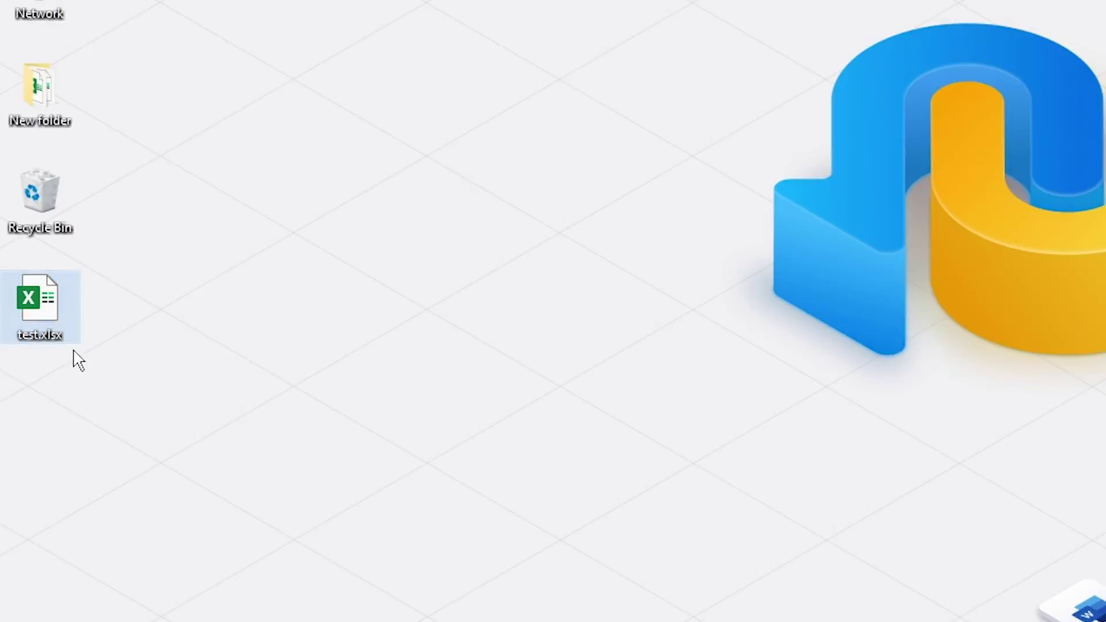
Step: Duplicate test.xlsx on the desktop and rename the copy to test - Copy.xls, accepting the extension change
{"action": "left_click", "coordinate": [75, 359]}
{"action": "key", "text": "ctrl+v"}
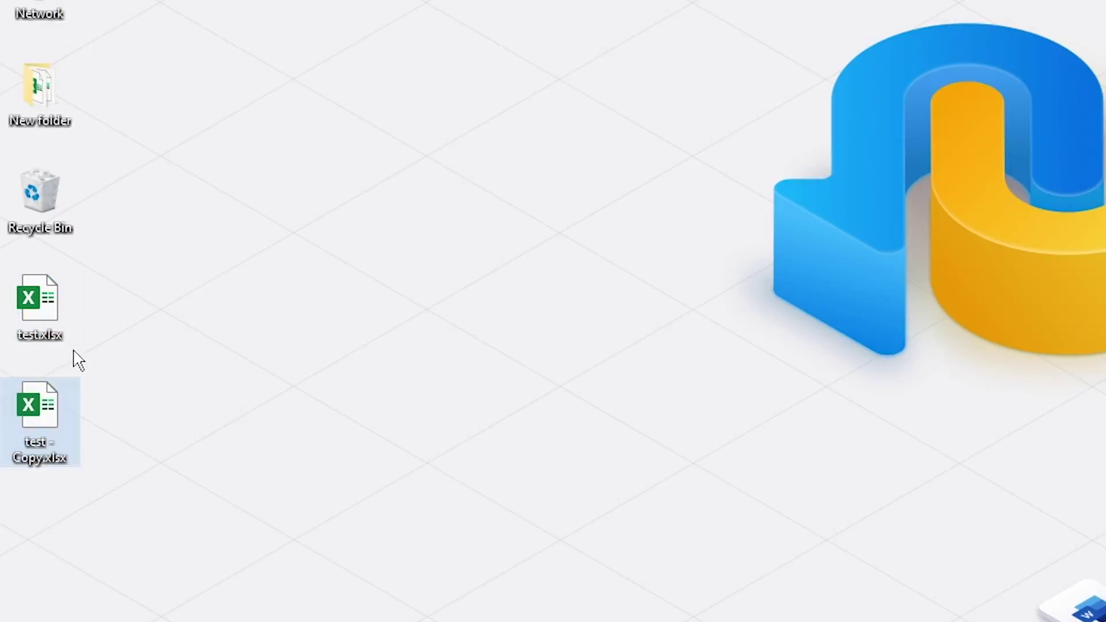
{"action": "left_click", "coordinate": [59, 460]}
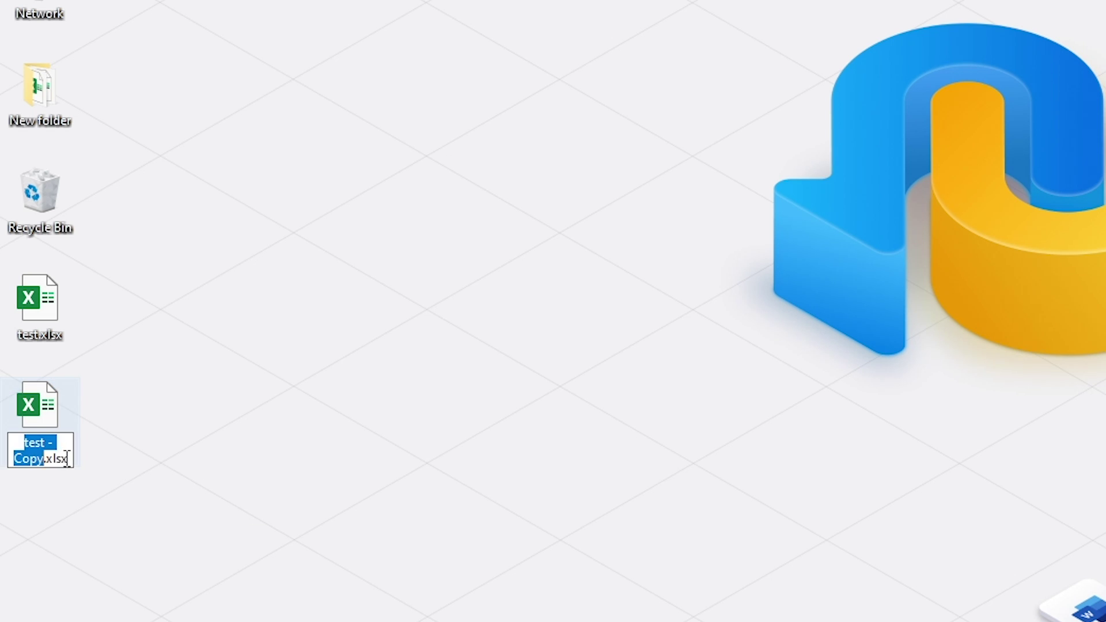
{"action": "left_click", "coordinate": [67, 459]}
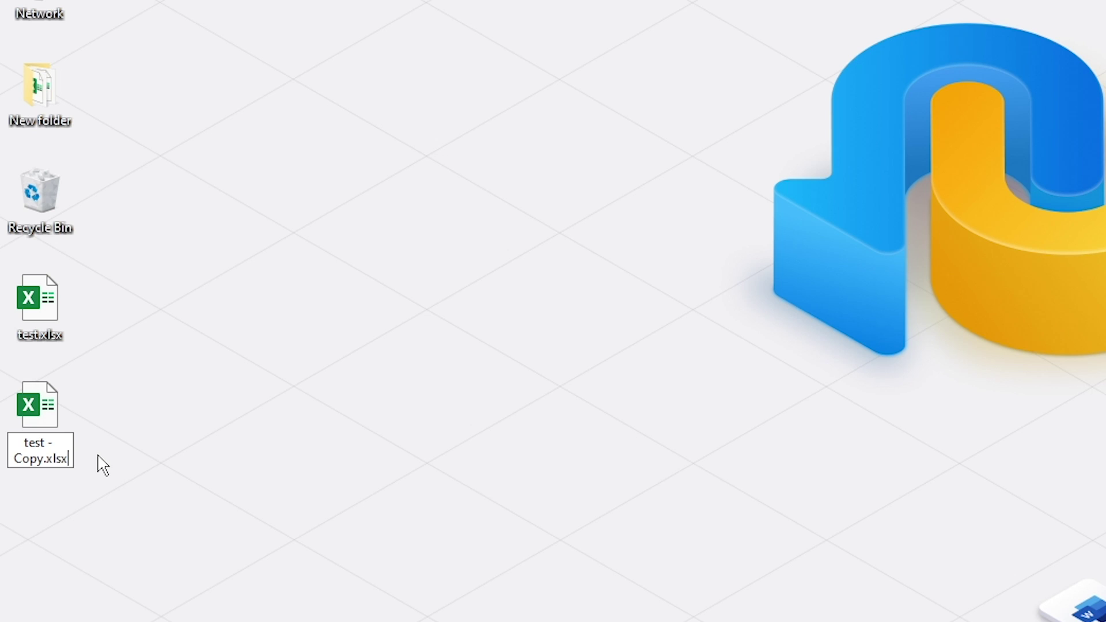
{"action": "key", "text": "BackSpace"}
{"action": "key", "text": "Return"}
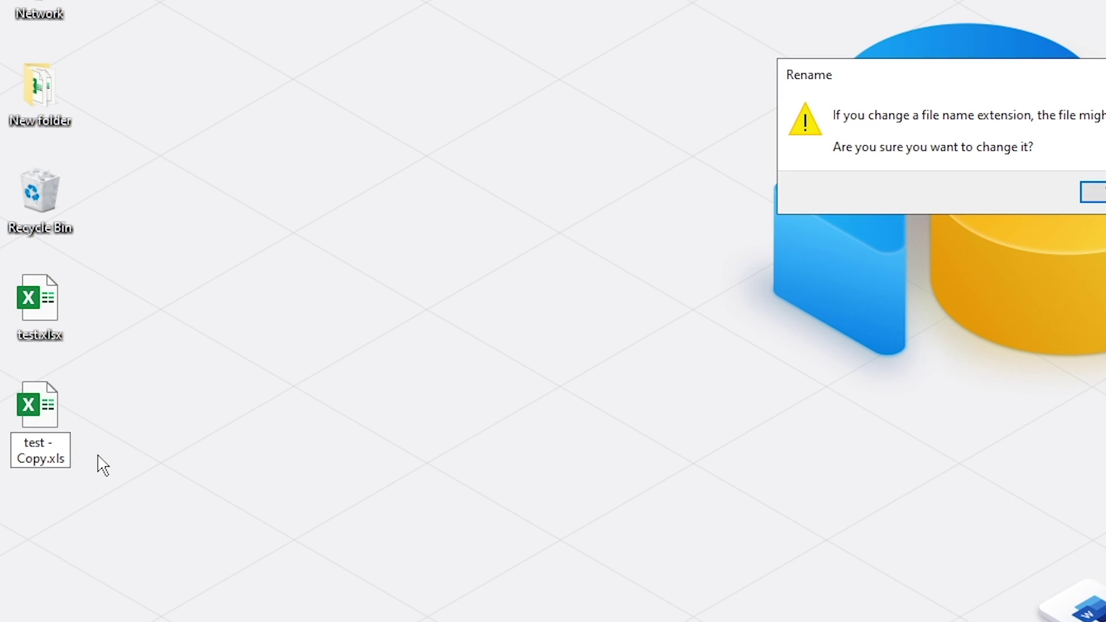
{"action": "left_click", "coordinate": [1093, 197]}
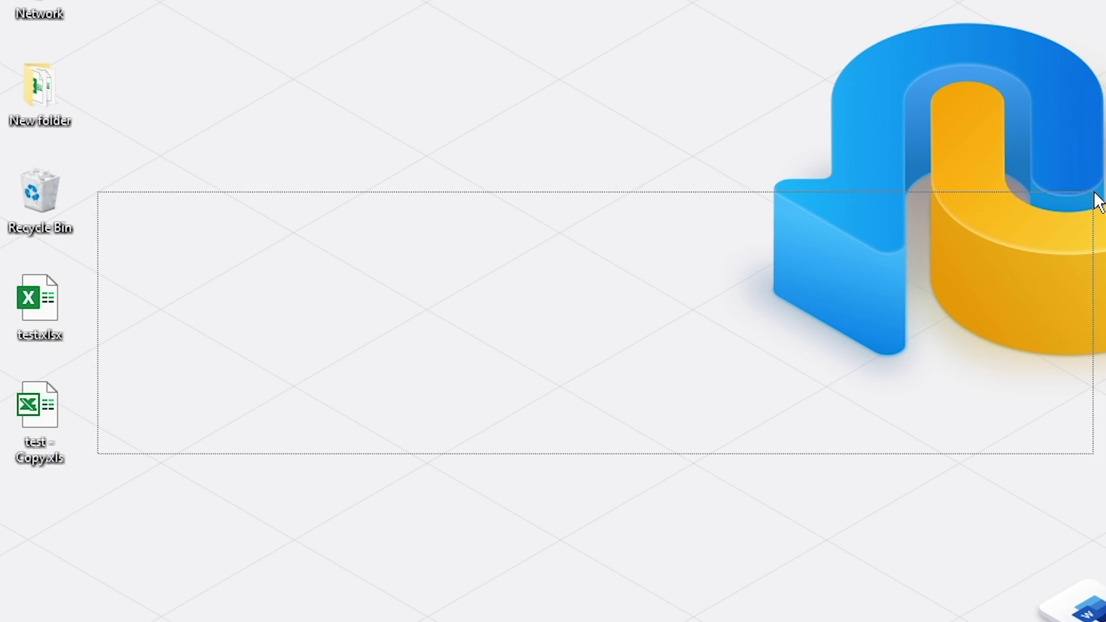
Step: Open test - Copy.xls and choose Yes on the format-and-extension mismatch warning
{"action": "double_click", "coordinate": [32, 405]}
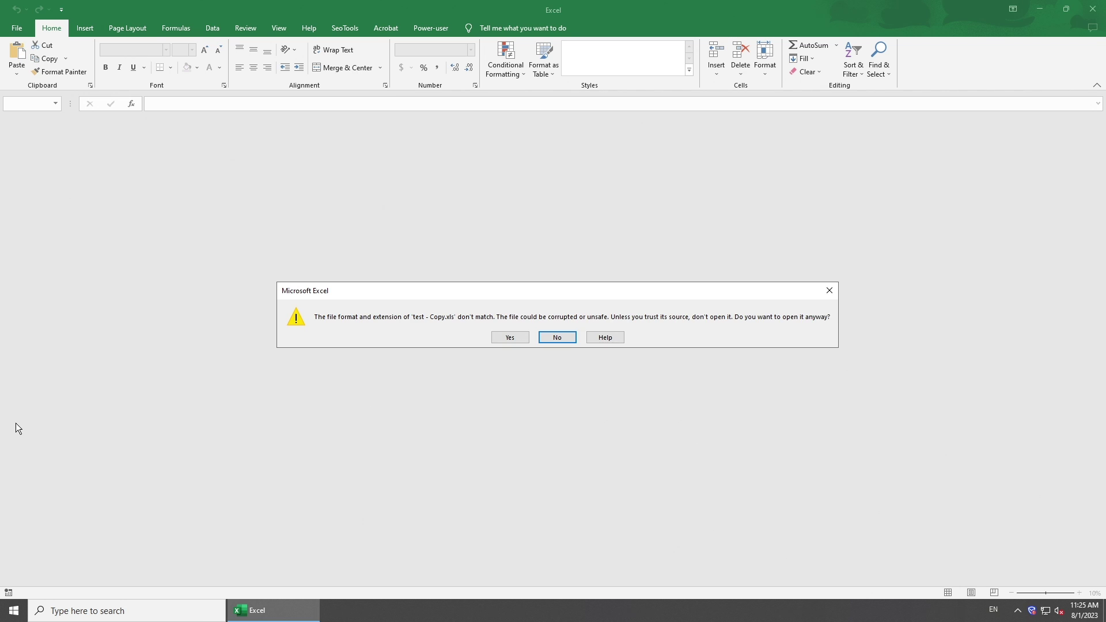
{"action": "left_click", "coordinate": [509, 337]}
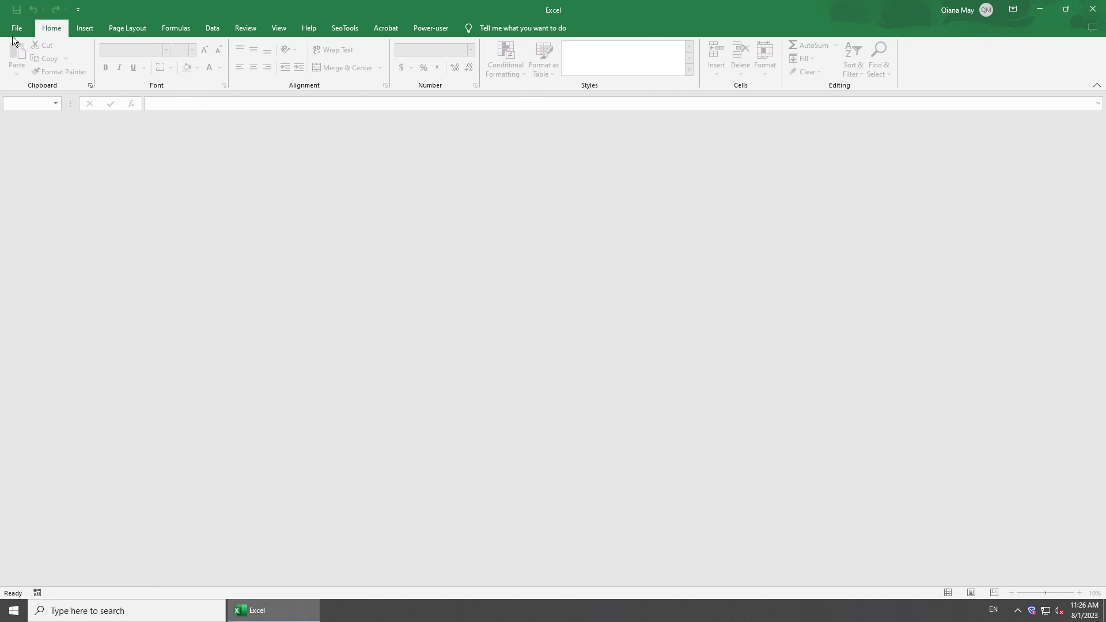
Step: Open the Add-ins page of Excel Options and inspect the Power-user add-in's details
{"action": "left_click", "coordinate": [22, 23]}
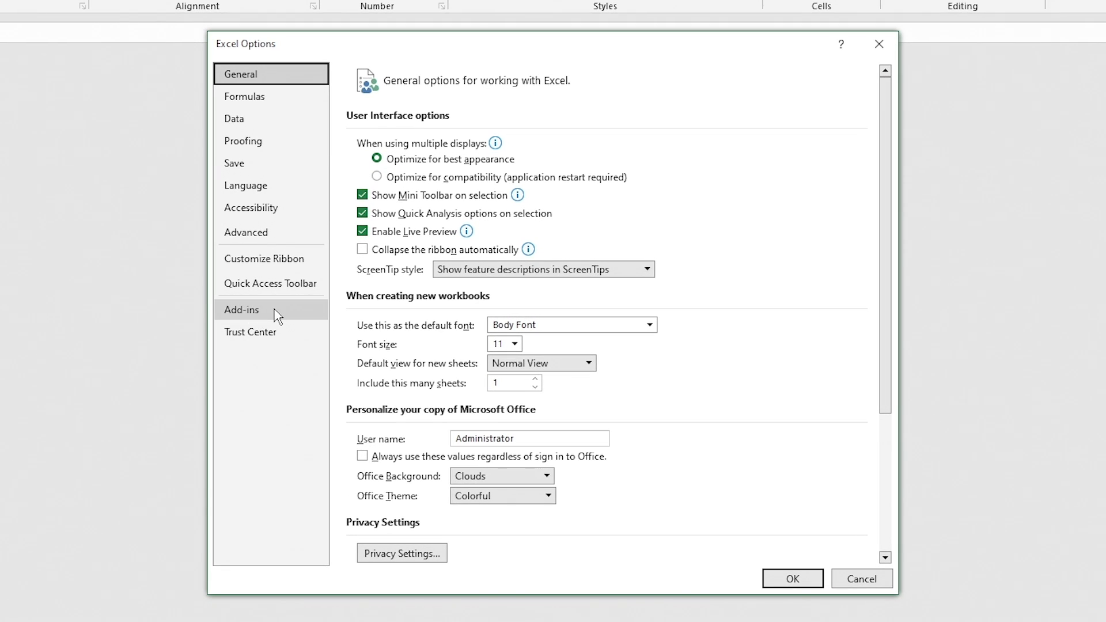
{"action": "left_click", "coordinate": [277, 316]}
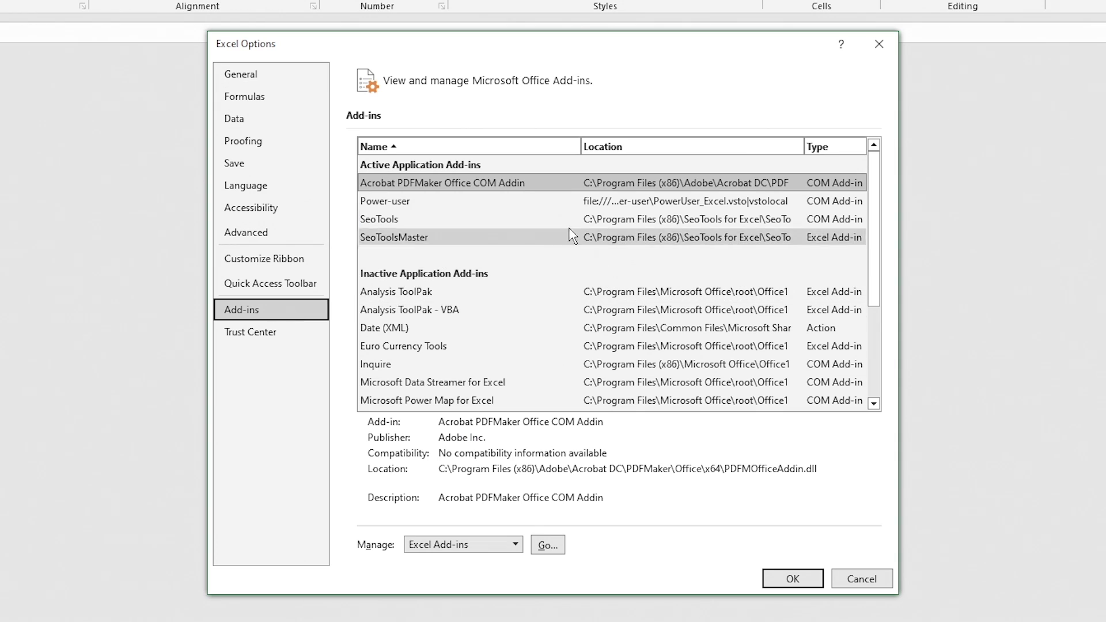
{"action": "left_click", "coordinate": [436, 202]}
{"action": "scroll", "coordinate": [471, 295], "scroll_direction": "down", "scroll_amount": 1}
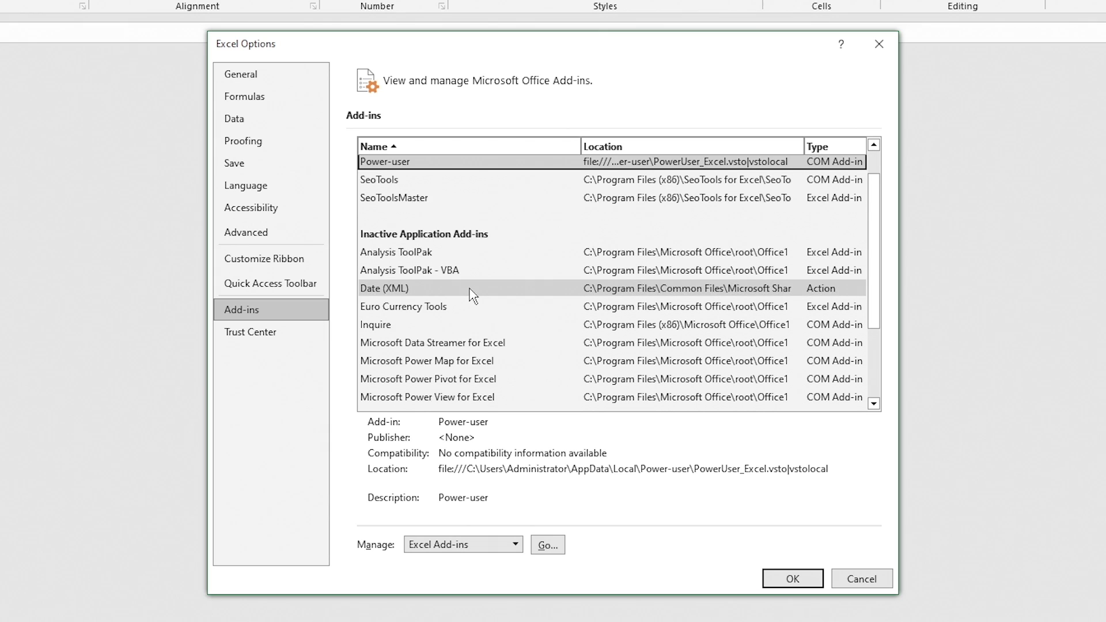
{"action": "scroll", "coordinate": [469, 292], "scroll_direction": "up", "scroll_amount": 1}
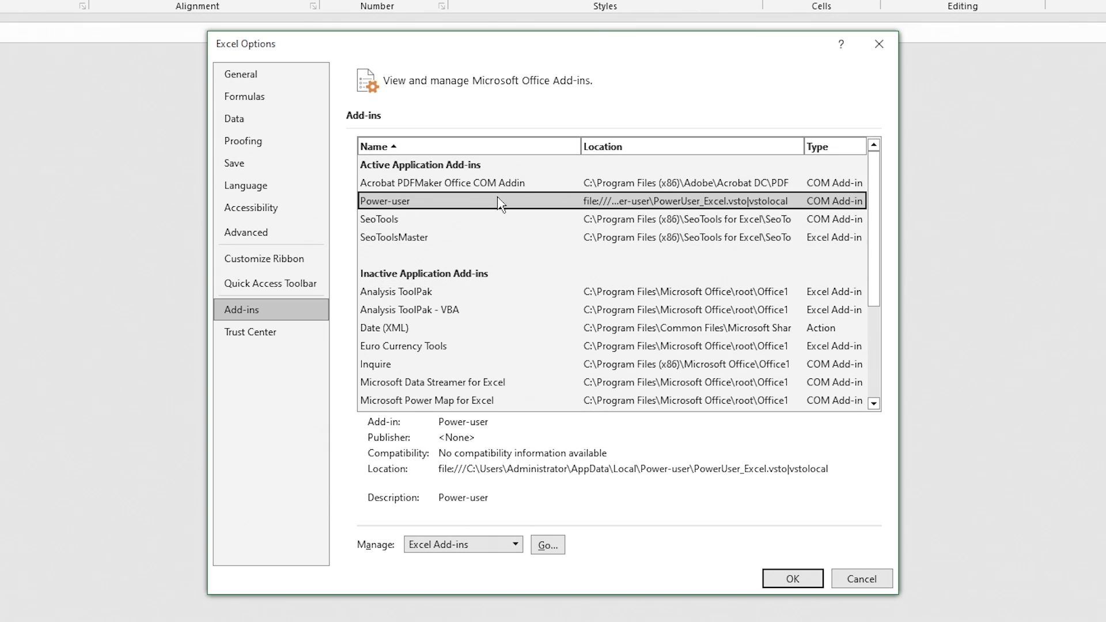
Step: Remove the Power-user add-in through the COM Add-ins manager
{"action": "left_click", "coordinate": [505, 547]}
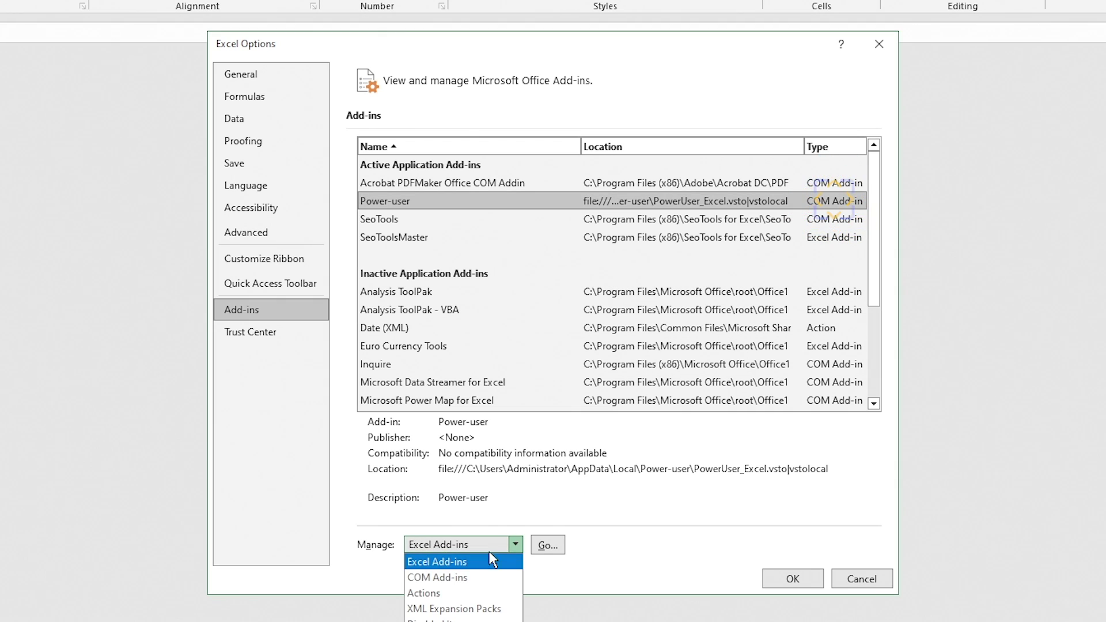
{"action": "left_click", "coordinate": [448, 577]}
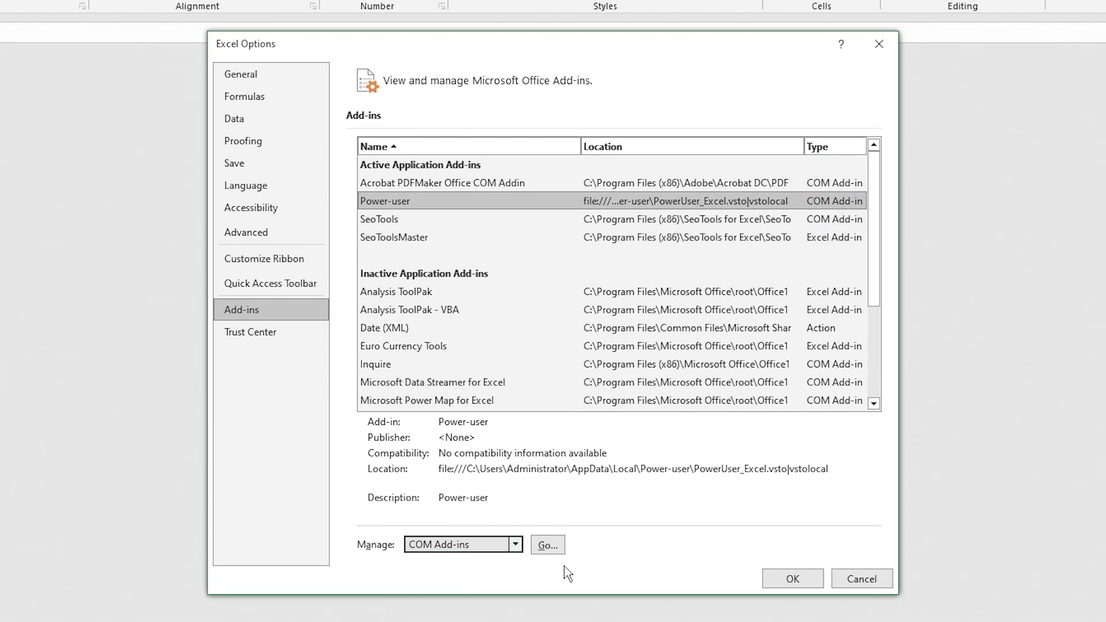
{"action": "left_click", "coordinate": [548, 546]}
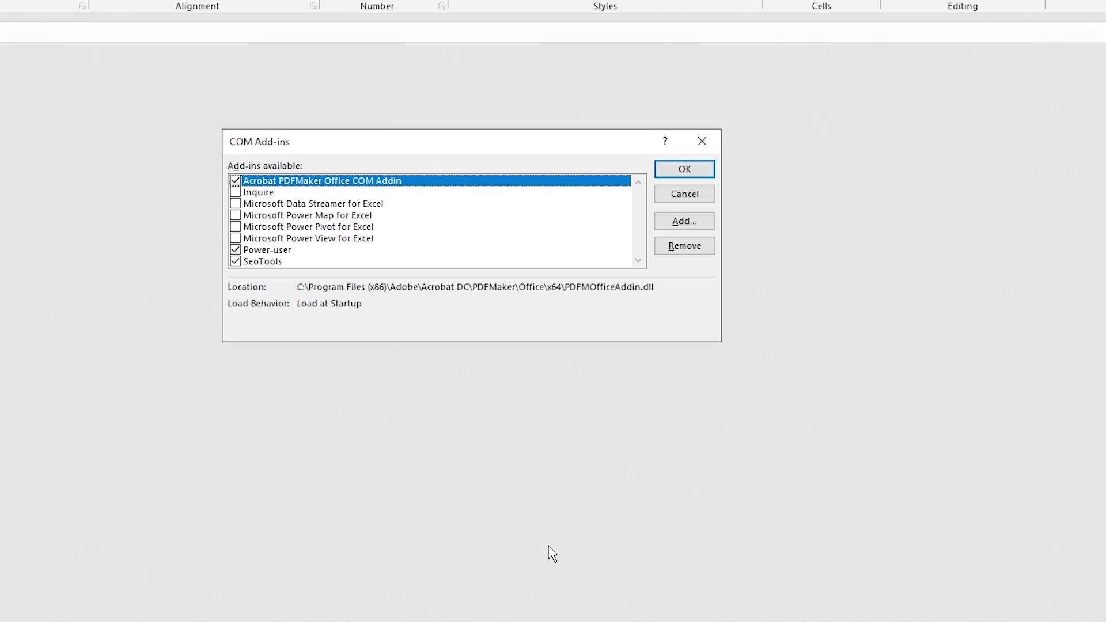
{"action": "left_click", "coordinate": [266, 251]}
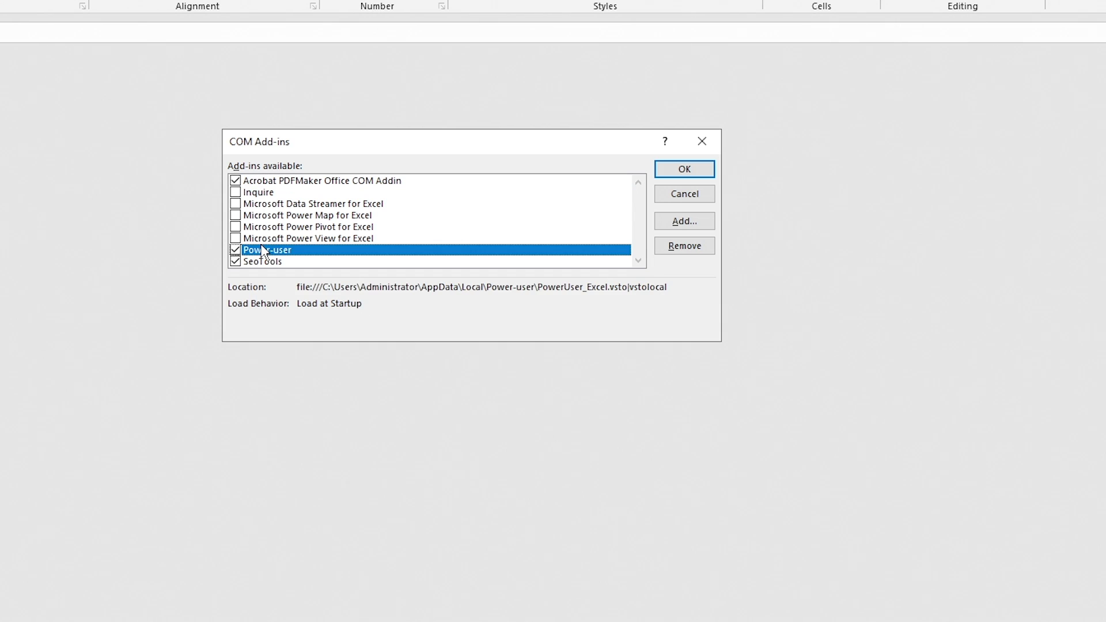
{"action": "left_click", "coordinate": [674, 247]}
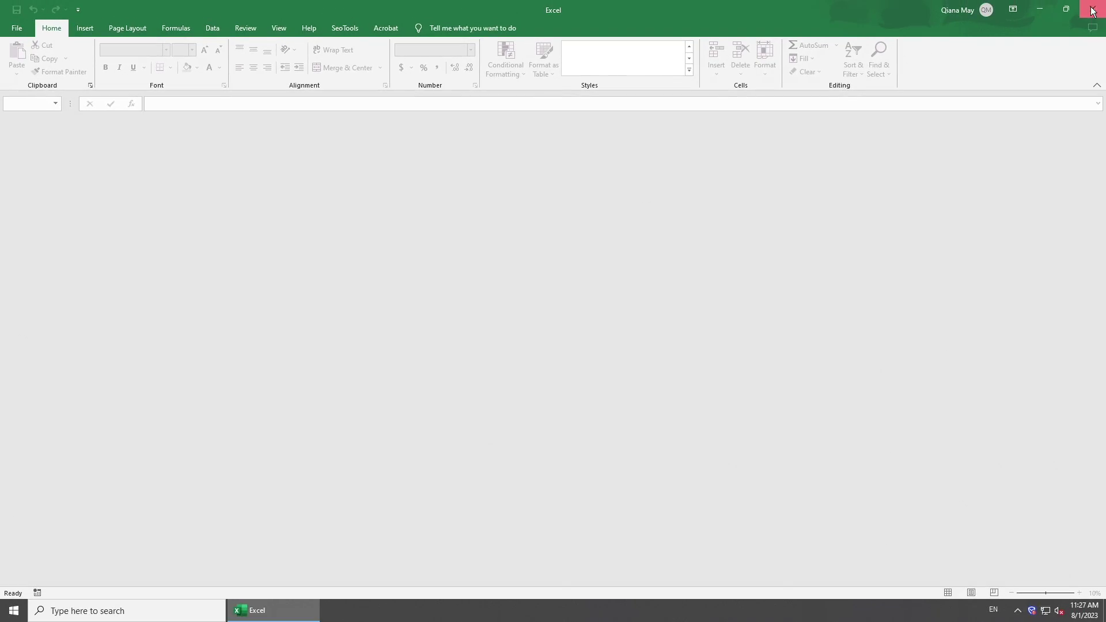
Step: Close the empty Excel window, reopen test.xlsx from the desktop, and scroll its food data
{"action": "key", "text": "alt+F4"}
{"action": "double_click", "coordinate": [26, 372]}
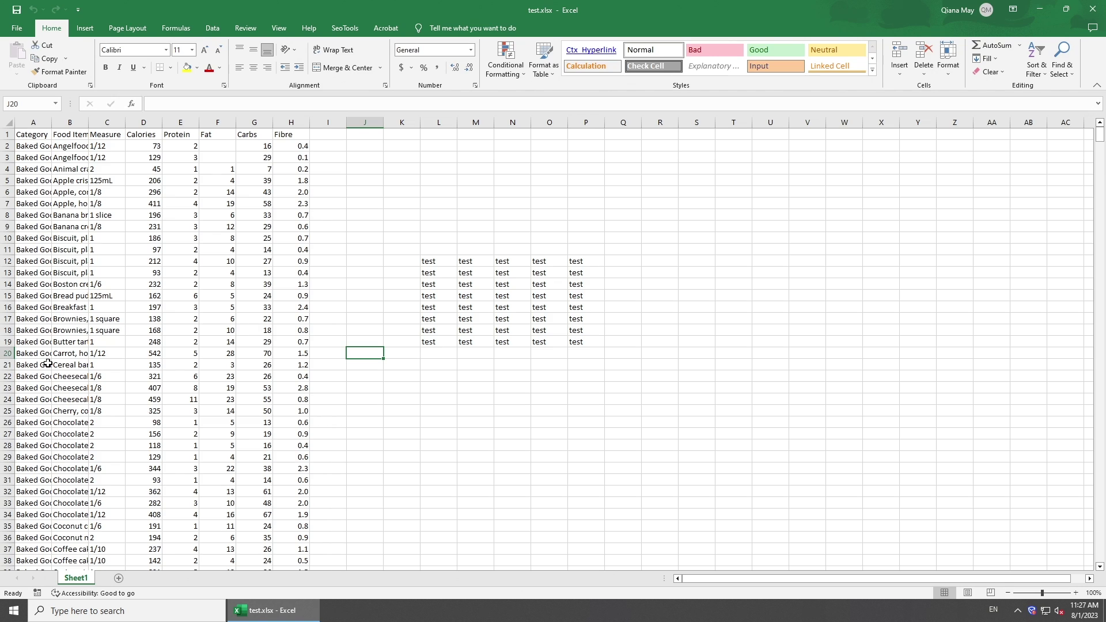
{"action": "scroll", "coordinate": [51, 363], "scroll_direction": "down", "scroll_amount": 5}
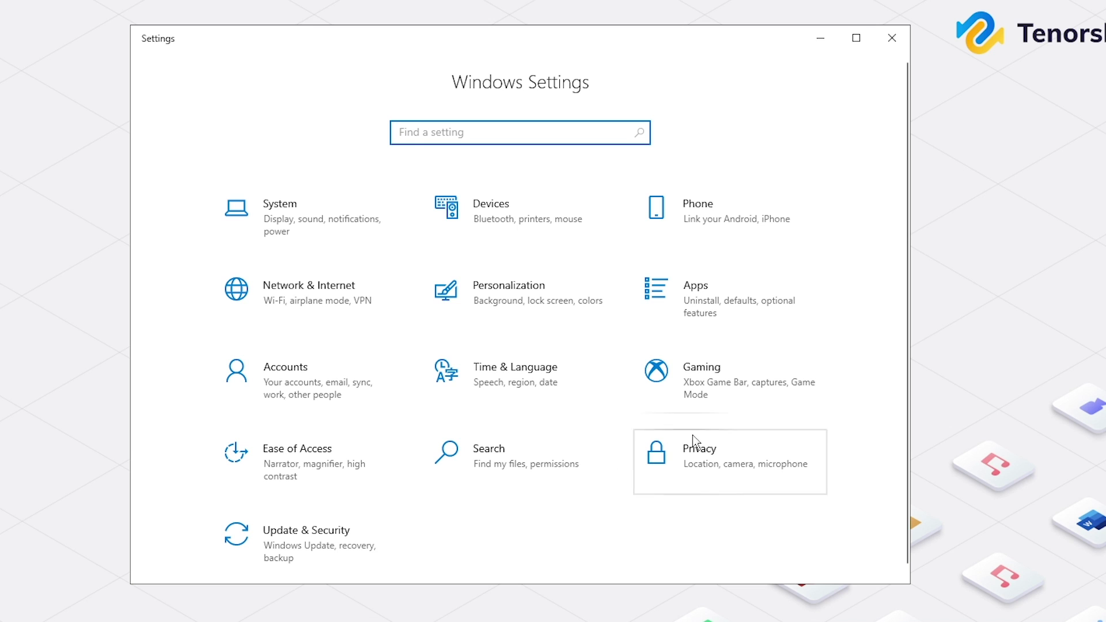
Step: Run an offline Quick Repair of Microsoft Office Professional Plus 2016 from Apps & features
{"action": "left_click", "coordinate": [788, 296]}
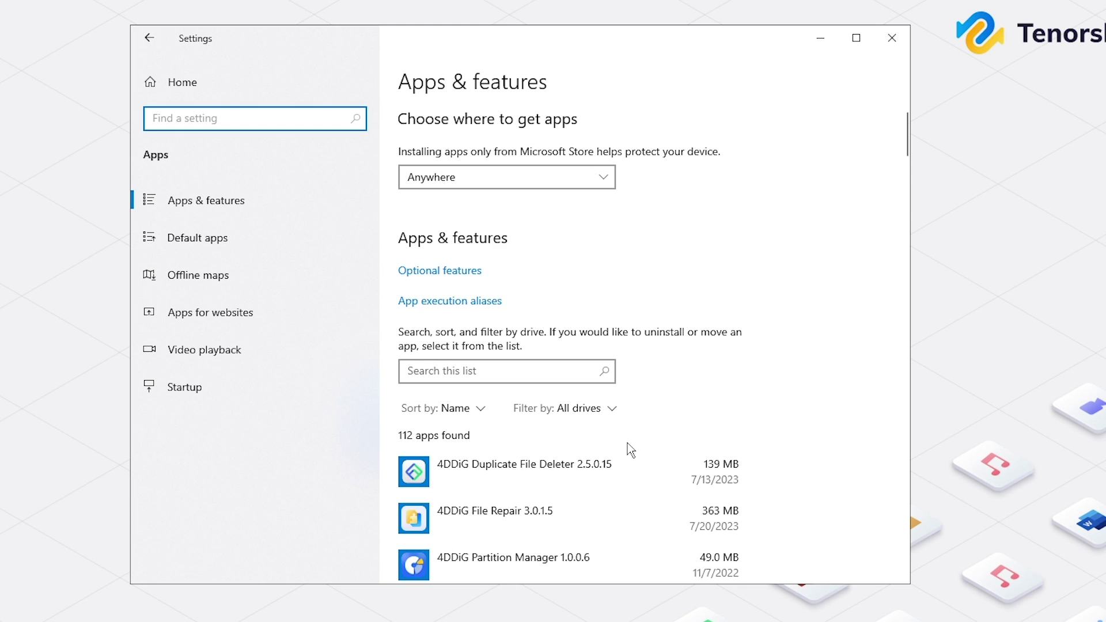
{"action": "scroll", "coordinate": [628, 444], "scroll_direction": "down", "scroll_amount": 5}
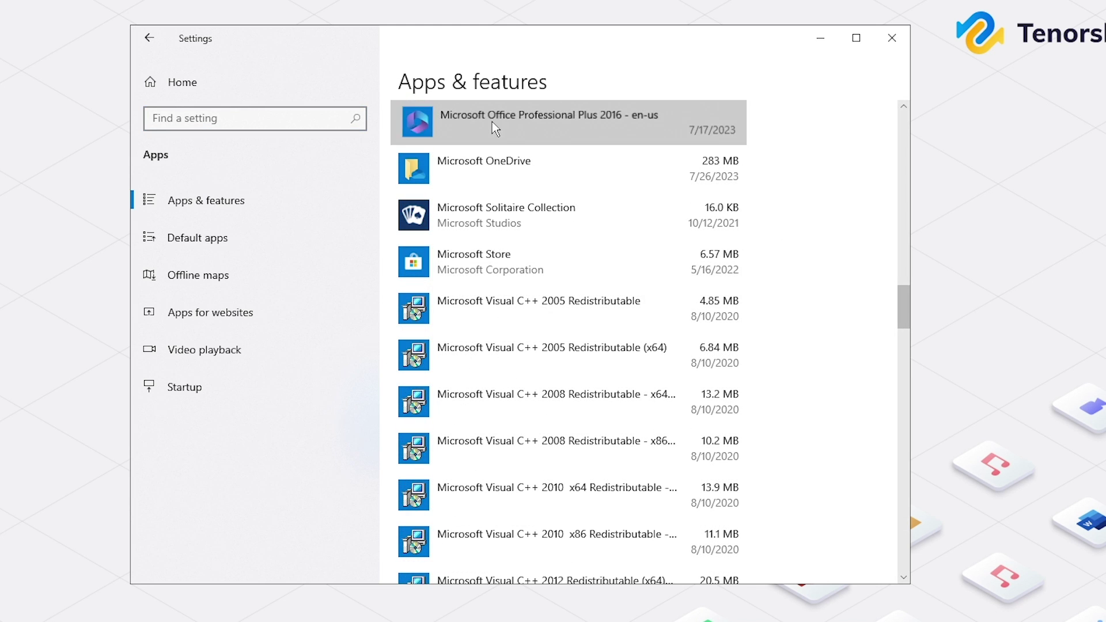
{"action": "left_click", "coordinate": [492, 122]}
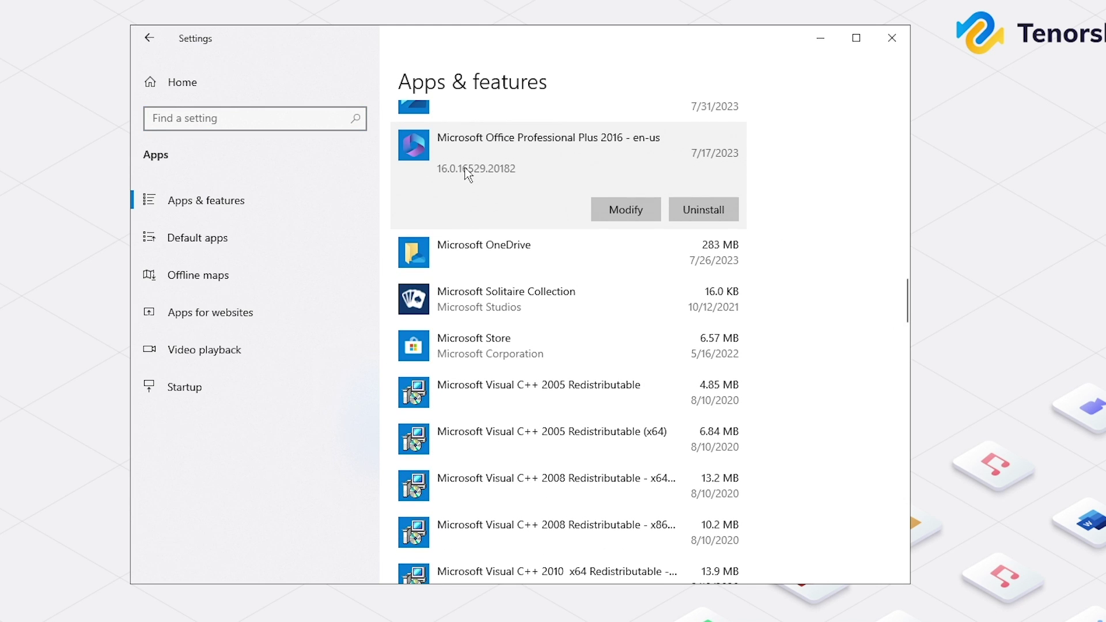
{"action": "left_click", "coordinate": [633, 212]}
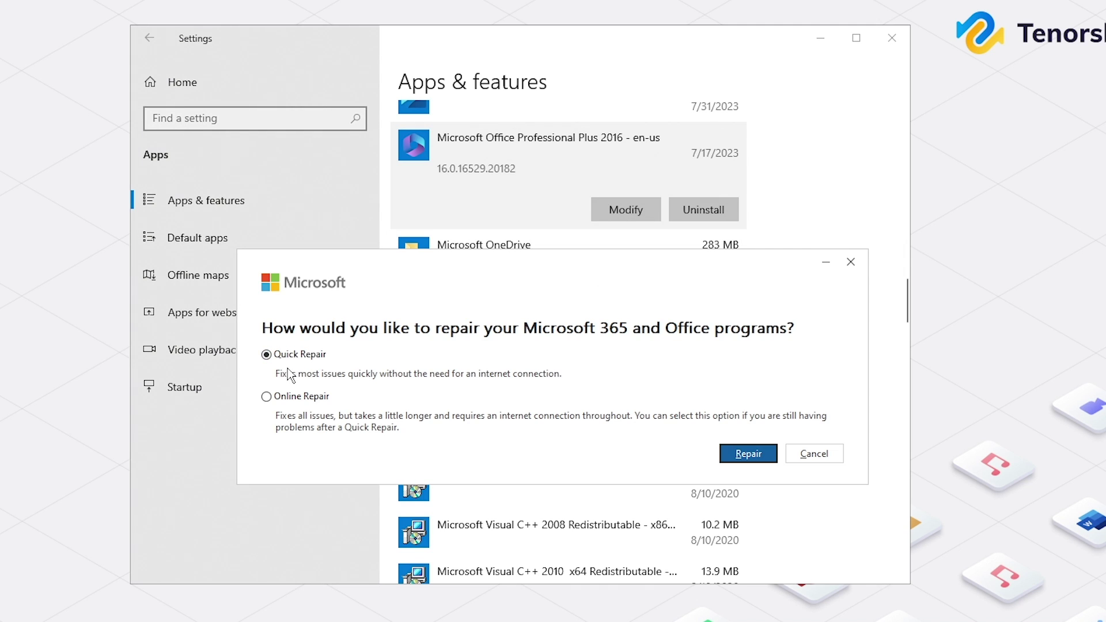
{"action": "left_click", "coordinate": [750, 455]}
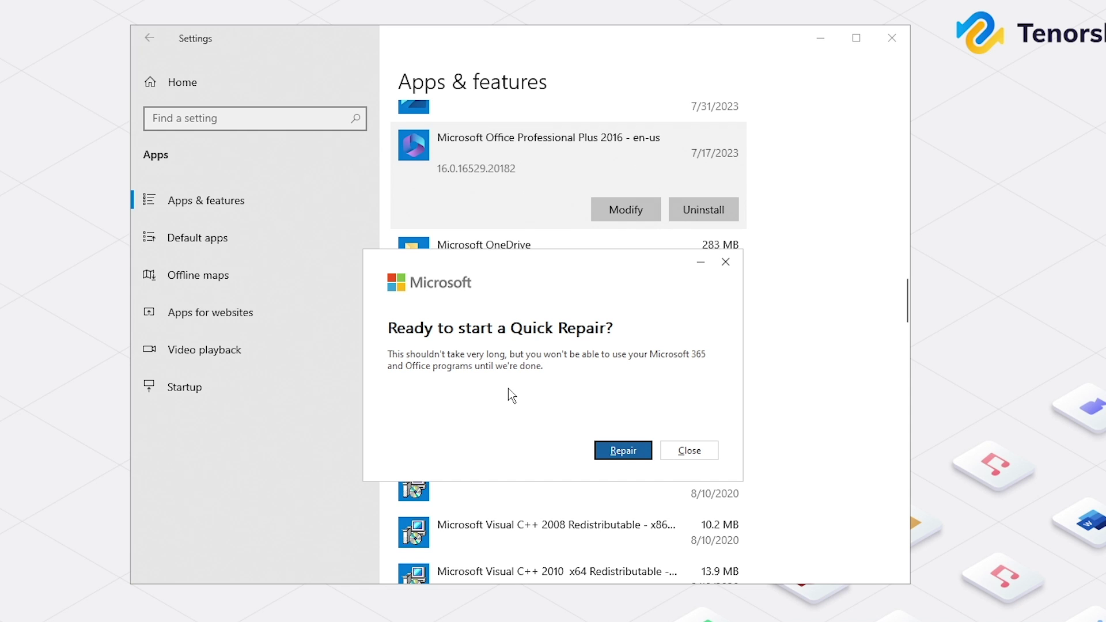
{"action": "left_click", "coordinate": [624, 450]}
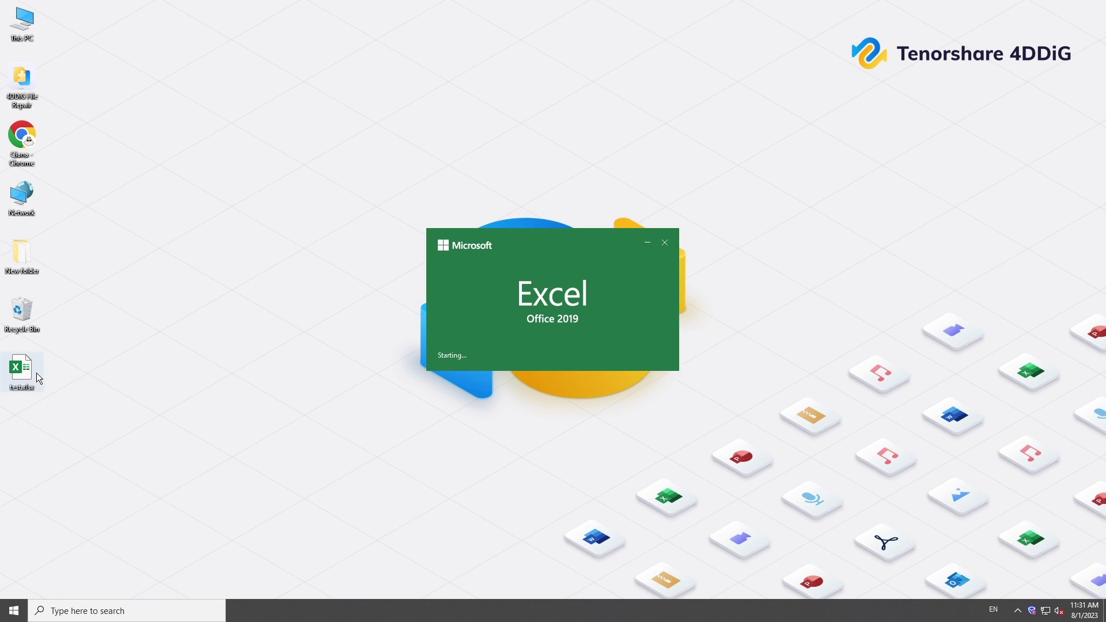
Step: Scroll down through the food nutrition rows of test.xlsx
{"action": "scroll", "coordinate": [41, 374], "scroll_direction": "down", "scroll_amount": 12}
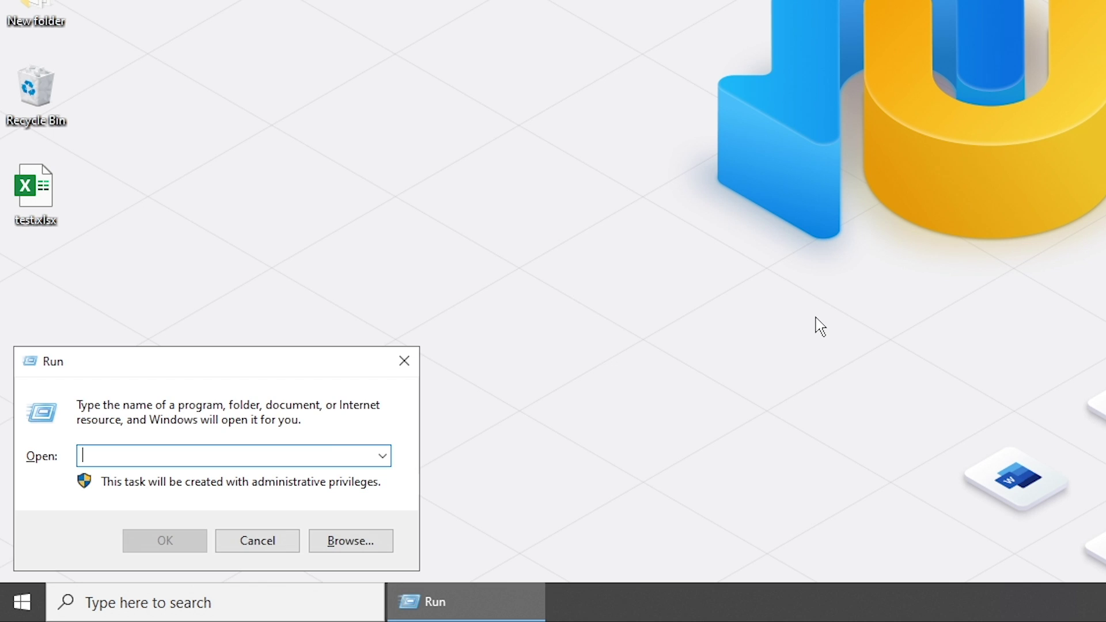
{"action": "type", "text": "AppD"}
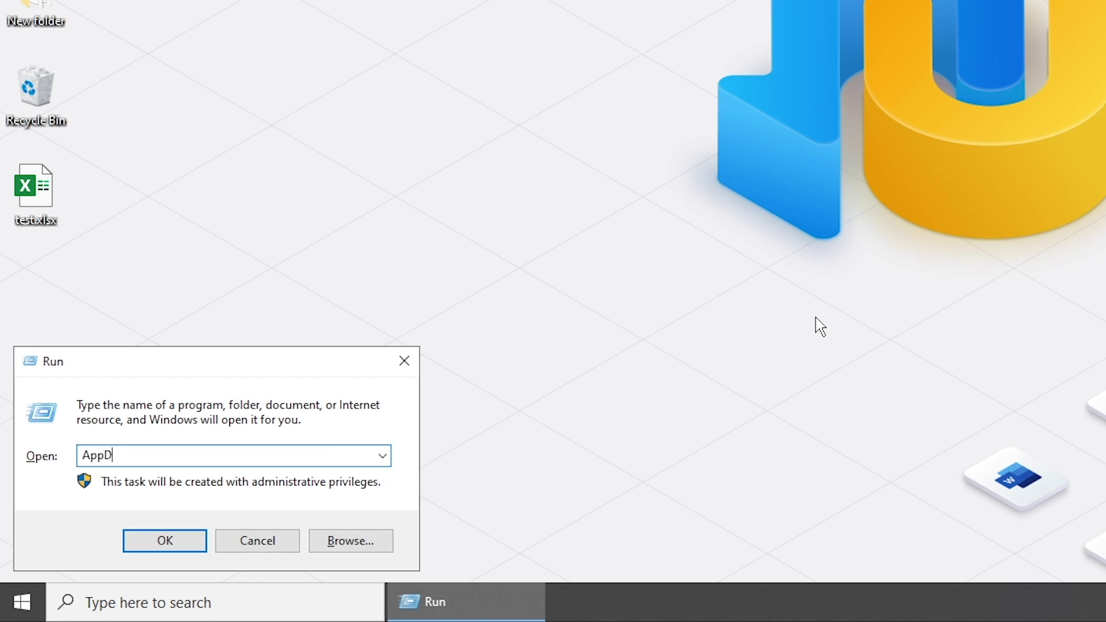
{"action": "type", "text": "ata"}
{"action": "key", "text": "Return"}
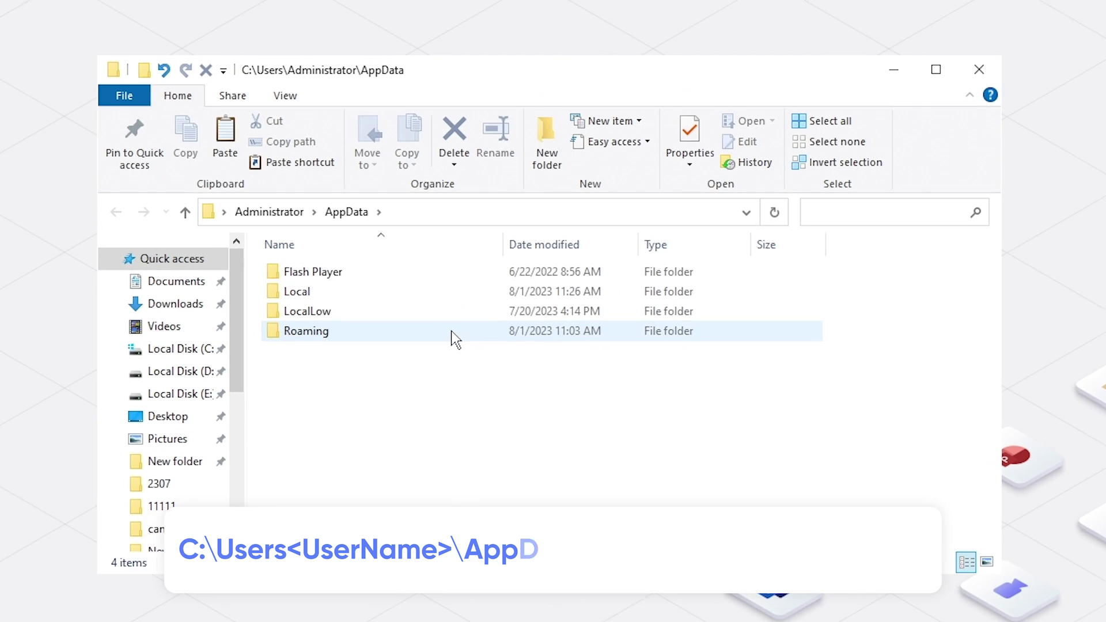
{"action": "double_click", "coordinate": [451, 330]}
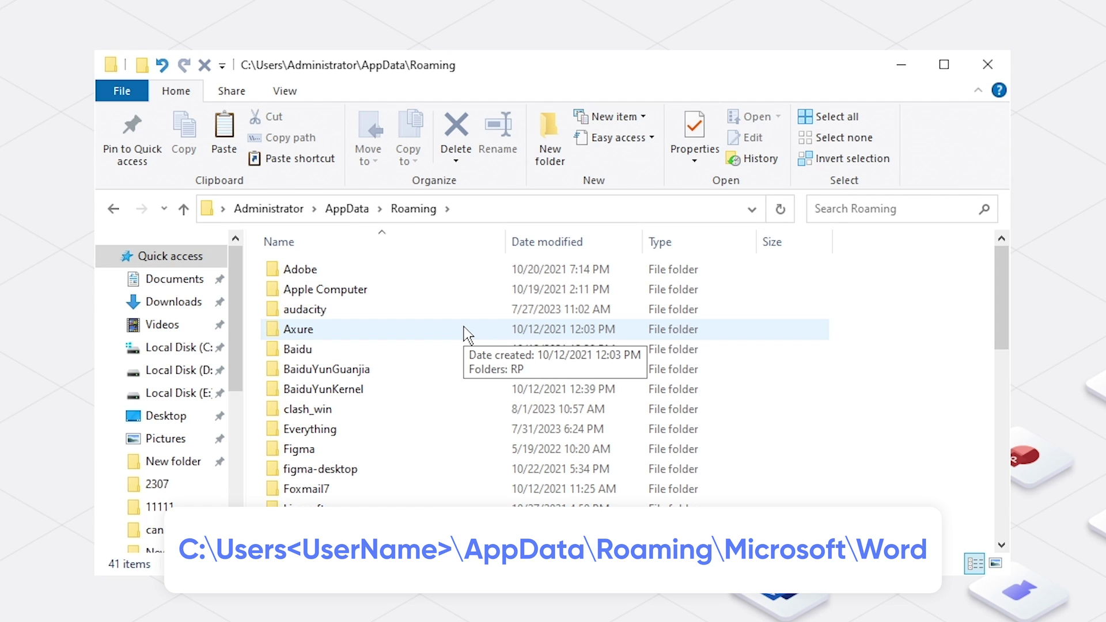
{"action": "scroll", "coordinate": [464, 327], "scroll_direction": "down", "scroll_amount": 3}
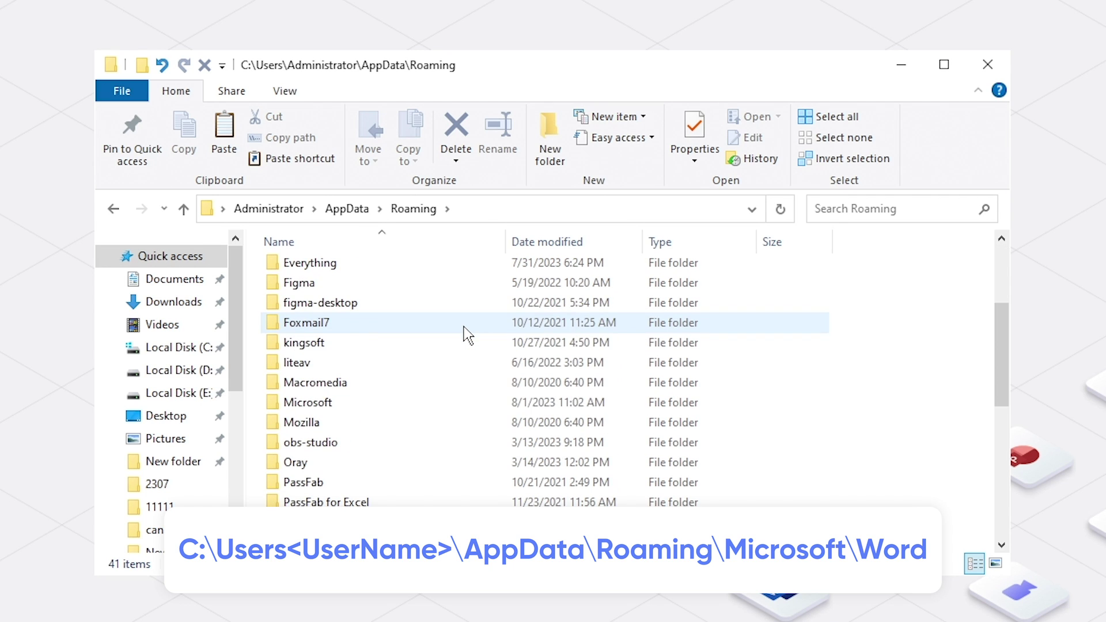
{"action": "double_click", "coordinate": [475, 403]}
{"action": "scroll", "coordinate": [476, 403], "scroll_direction": "down", "scroll_amount": 1}
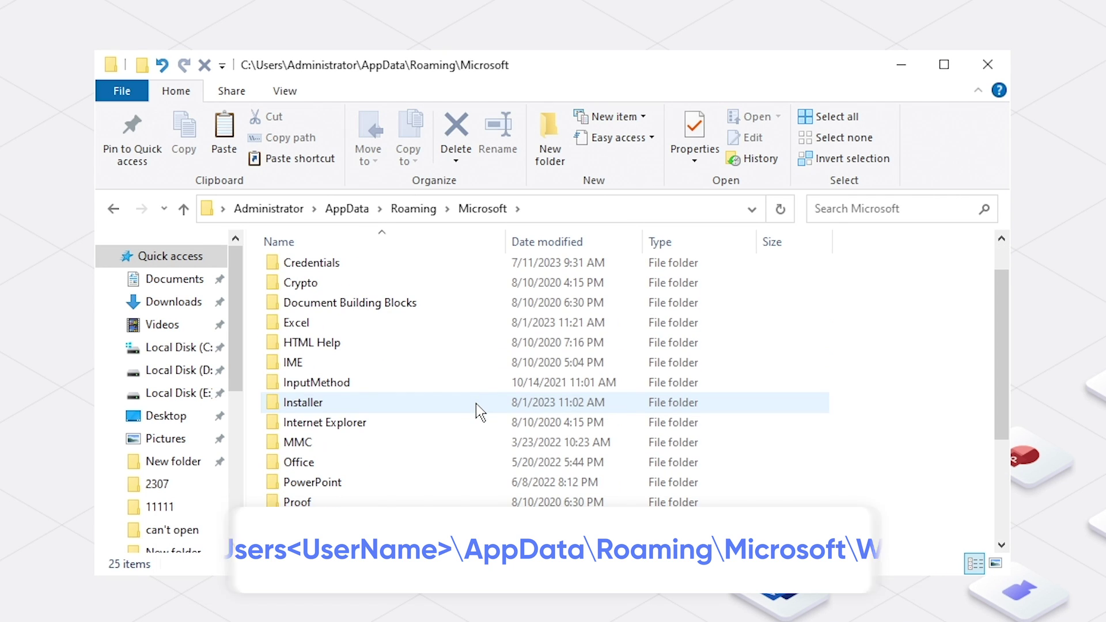
{"action": "double_click", "coordinate": [423, 324]}
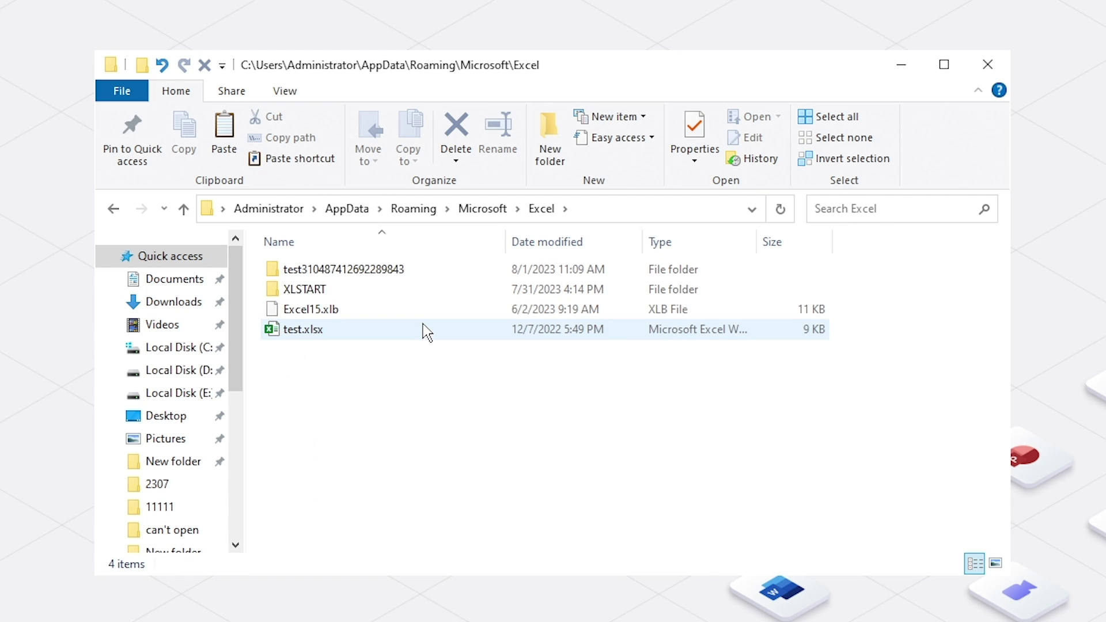
{"action": "double_click", "coordinate": [424, 274]}
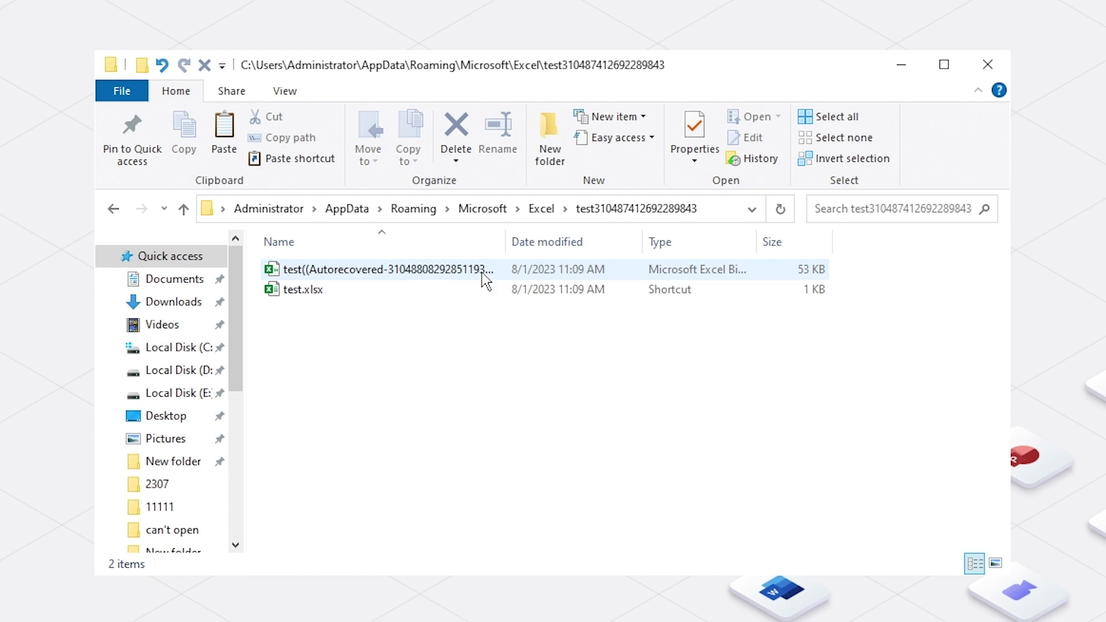
{"action": "double_click", "coordinate": [537, 276]}
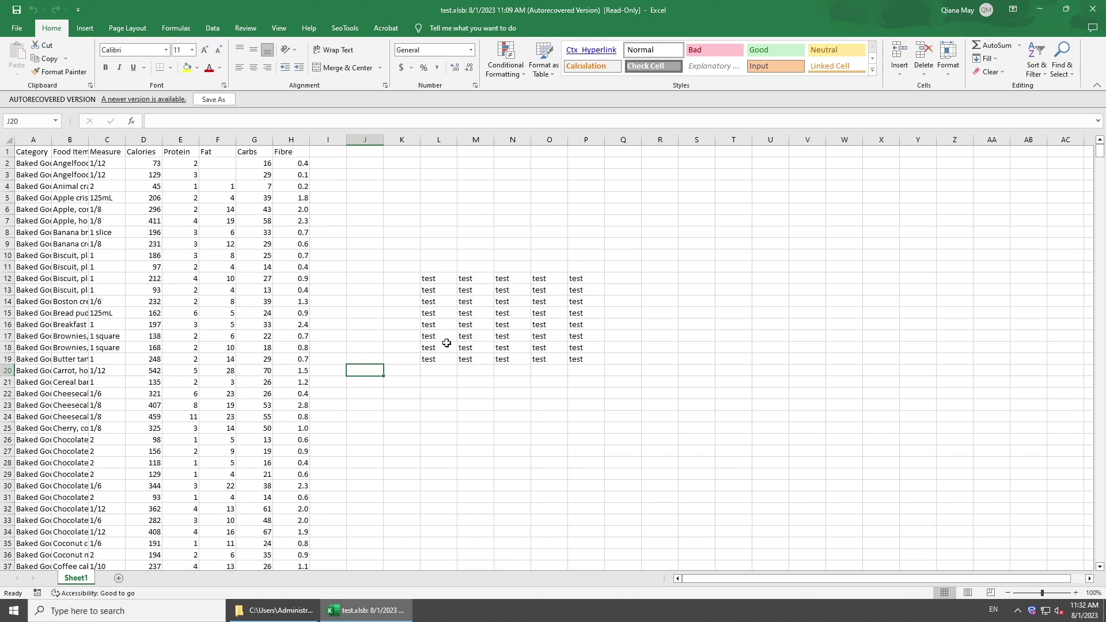
Step: Begin a Save As of the read-only autorecovered workbook into the recent Desktop folder
{"action": "scroll", "coordinate": [446, 343], "scroll_direction": "down", "scroll_amount": 10}
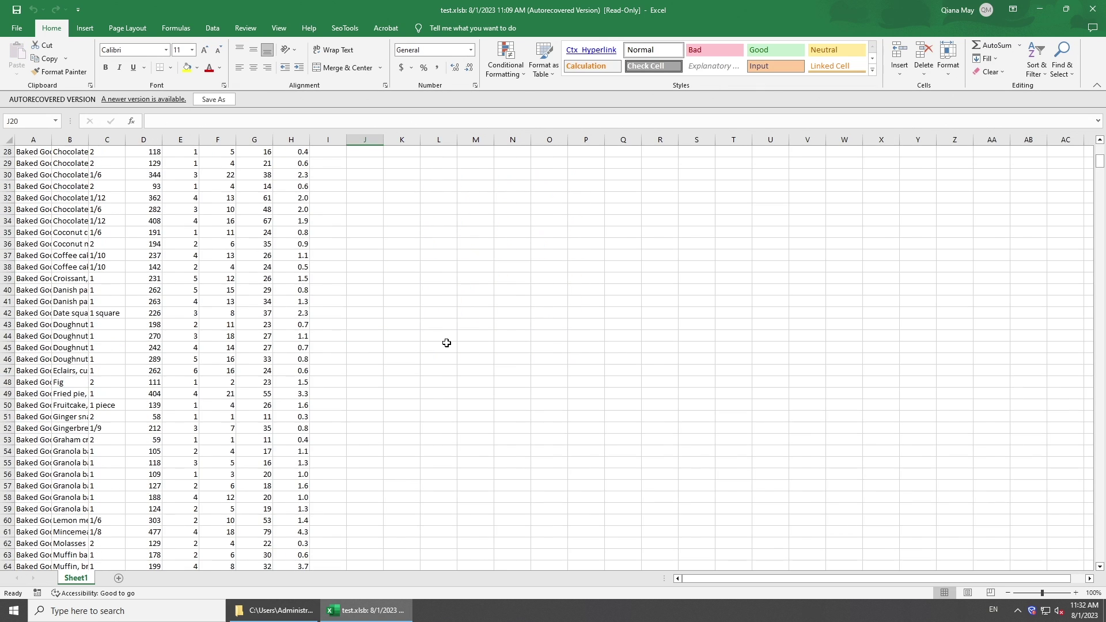
{"action": "scroll", "coordinate": [447, 343], "scroll_direction": "up", "scroll_amount": 10}
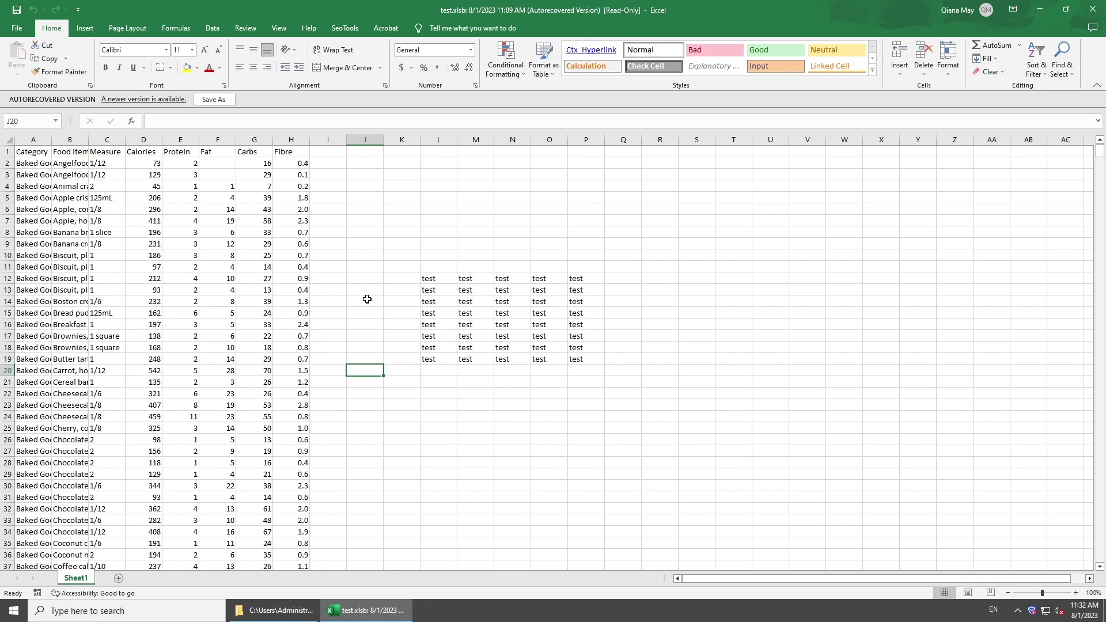
{"action": "left_click", "coordinate": [23, 29]}
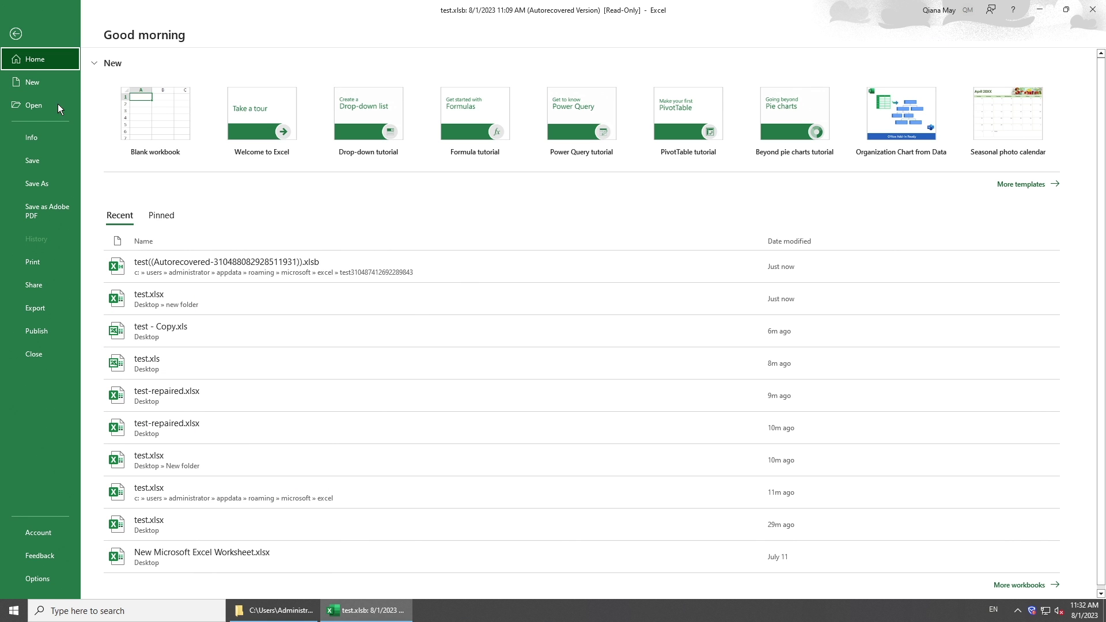
{"action": "left_click", "coordinate": [65, 183]}
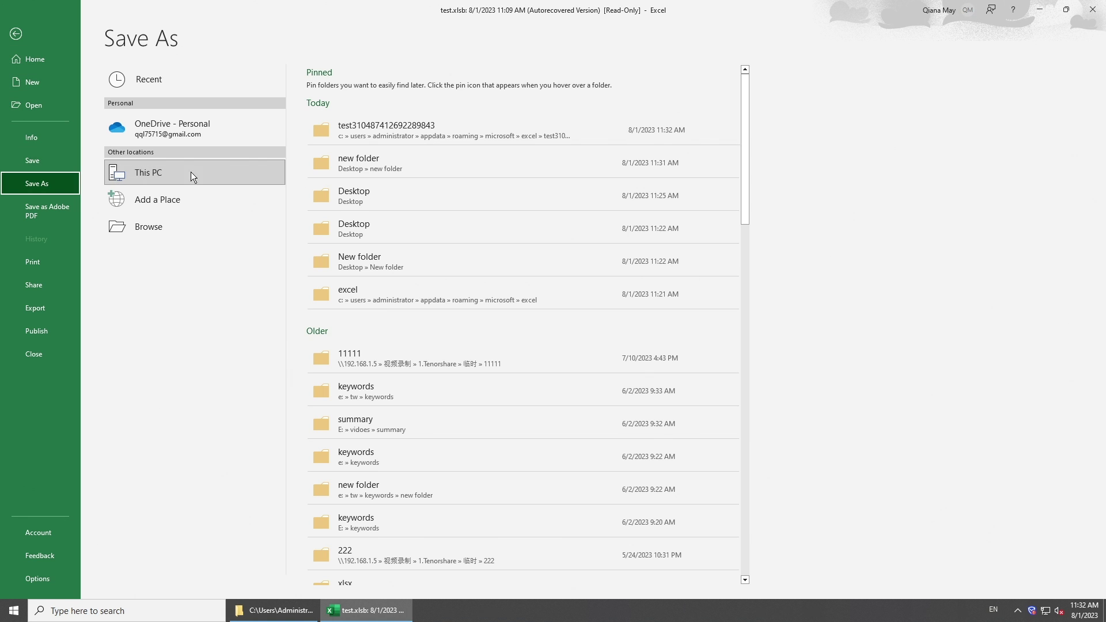
{"action": "left_click", "coordinate": [378, 195]}
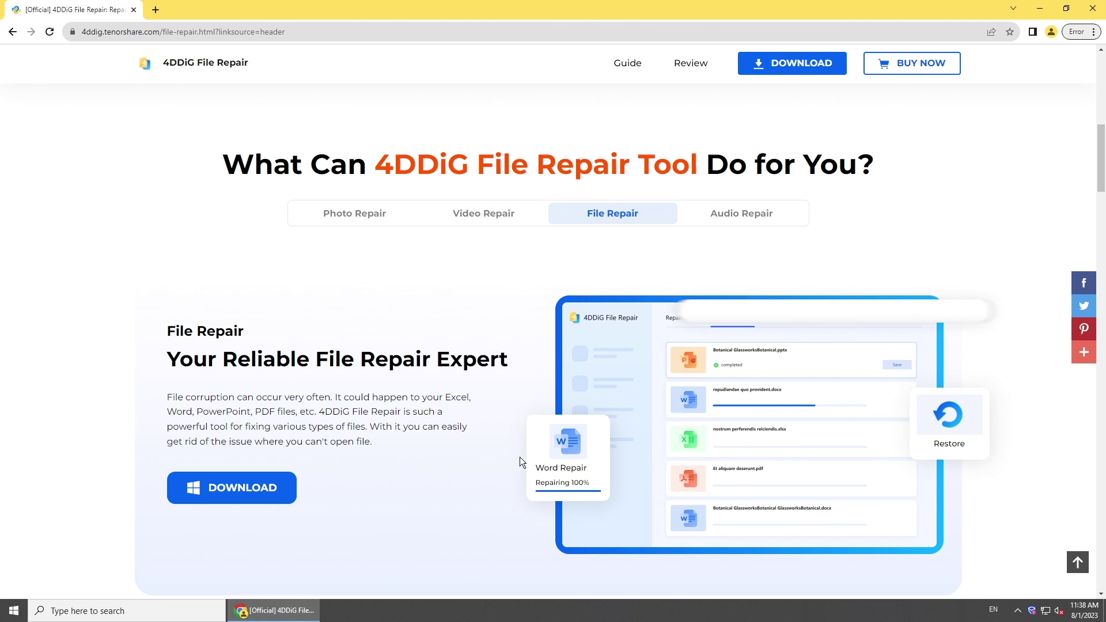
Step: Scroll back up to the top hero section of the 4DDiG File Repair page
{"action": "scroll", "coordinate": [493, 354], "scroll_direction": "up", "scroll_amount": 10}
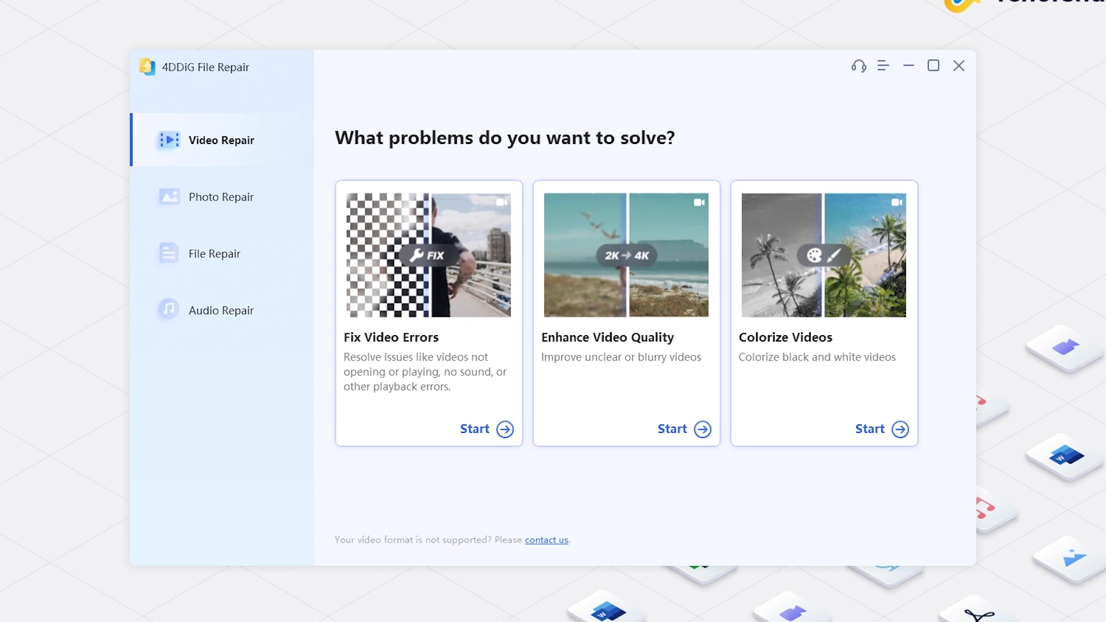
Step: Add test.xlsx to 4DDiG's document File Repair list and run the repair
{"action": "left_click", "coordinate": [226, 251]}
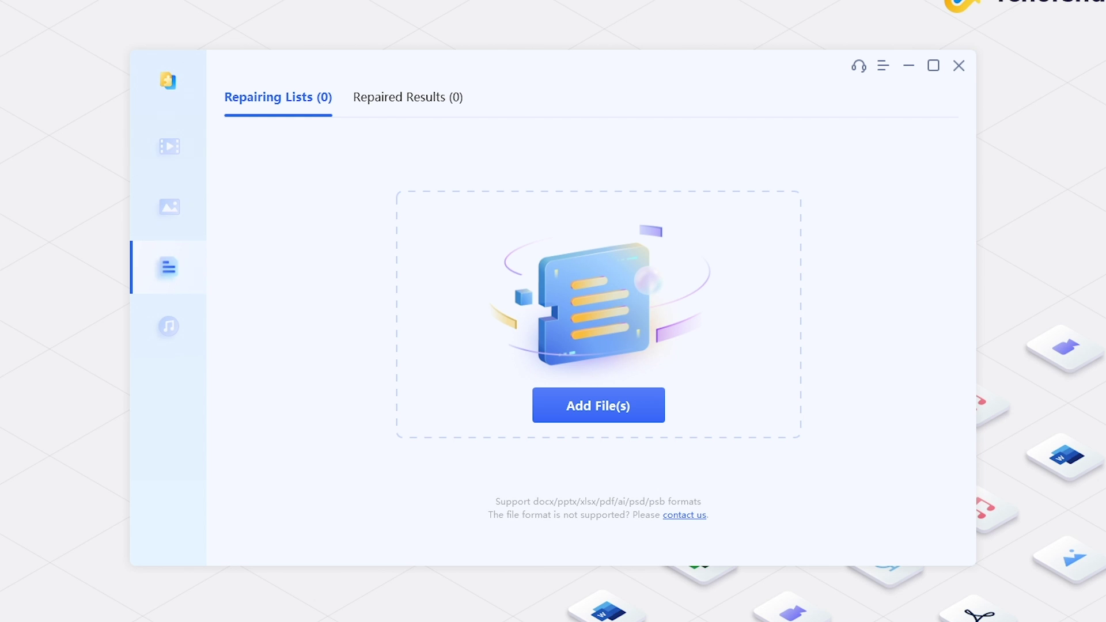
{"action": "left_click_drag", "start_coordinate": [608, 296], "coordinate": [608, 296]}
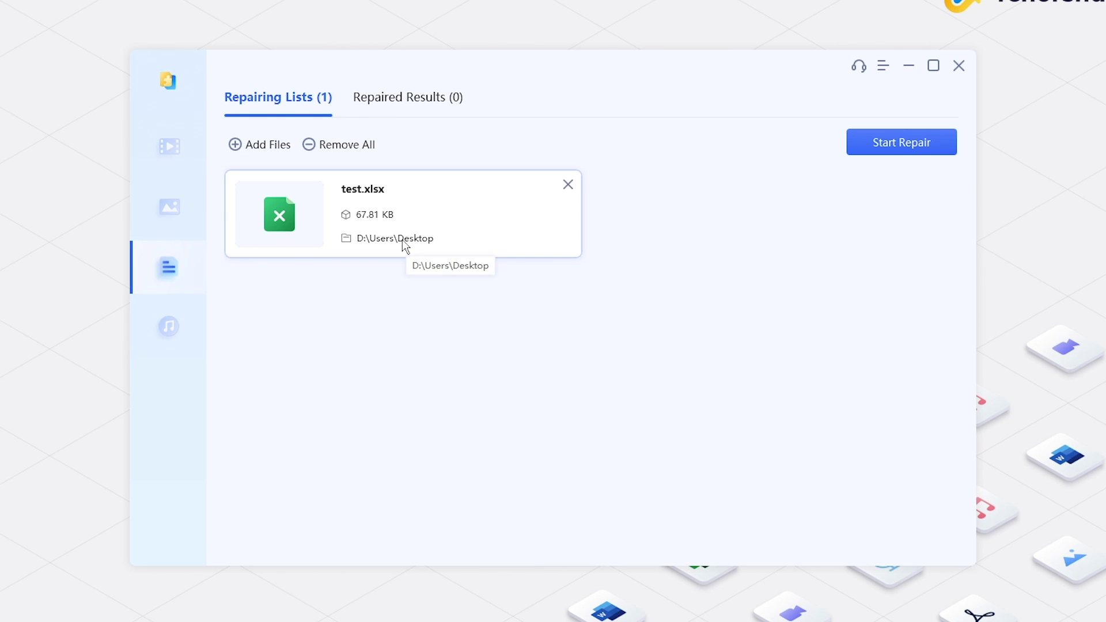
{"action": "left_click", "coordinate": [912, 153]}
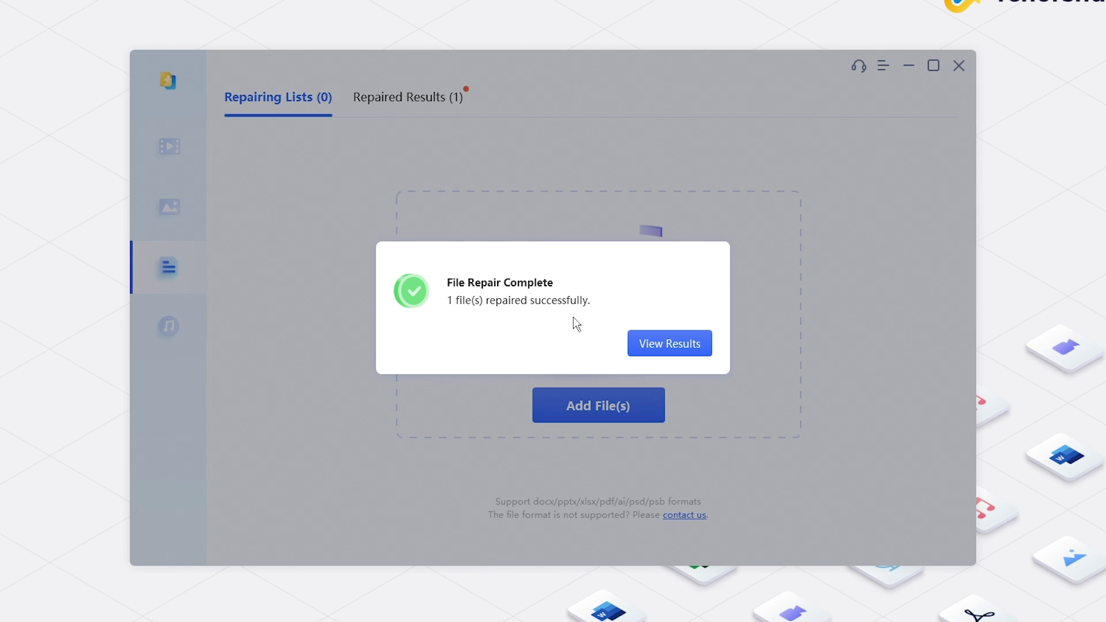
Step: Preview the repaired test.xlsx food table, select all results and export them
{"action": "left_click", "coordinate": [672, 344]}
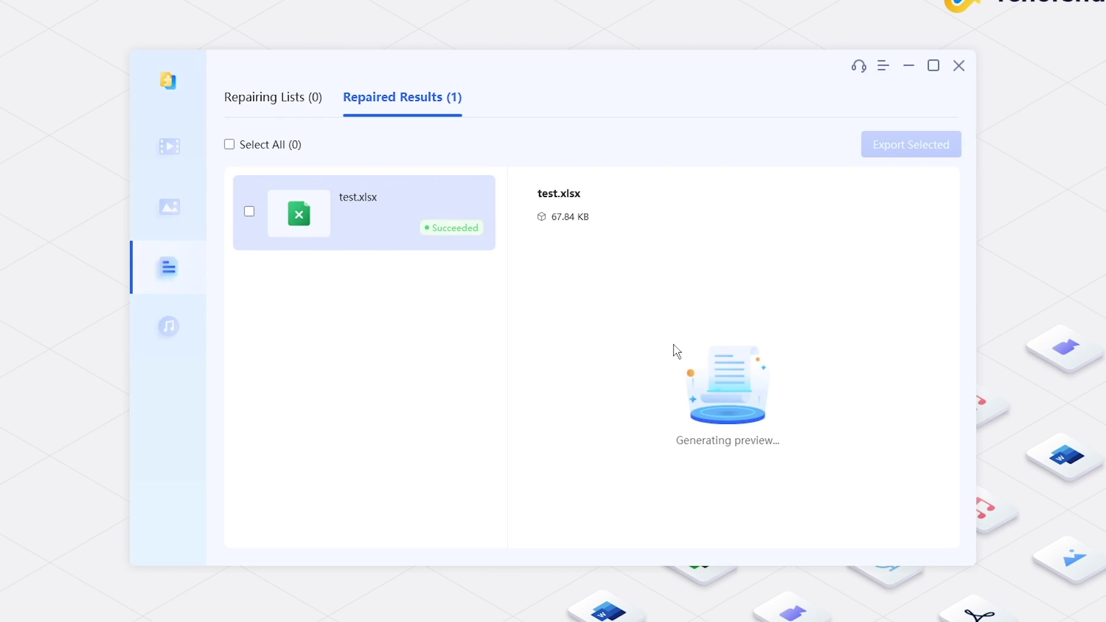
{"action": "scroll", "coordinate": [673, 344], "scroll_direction": "down", "scroll_amount": 10}
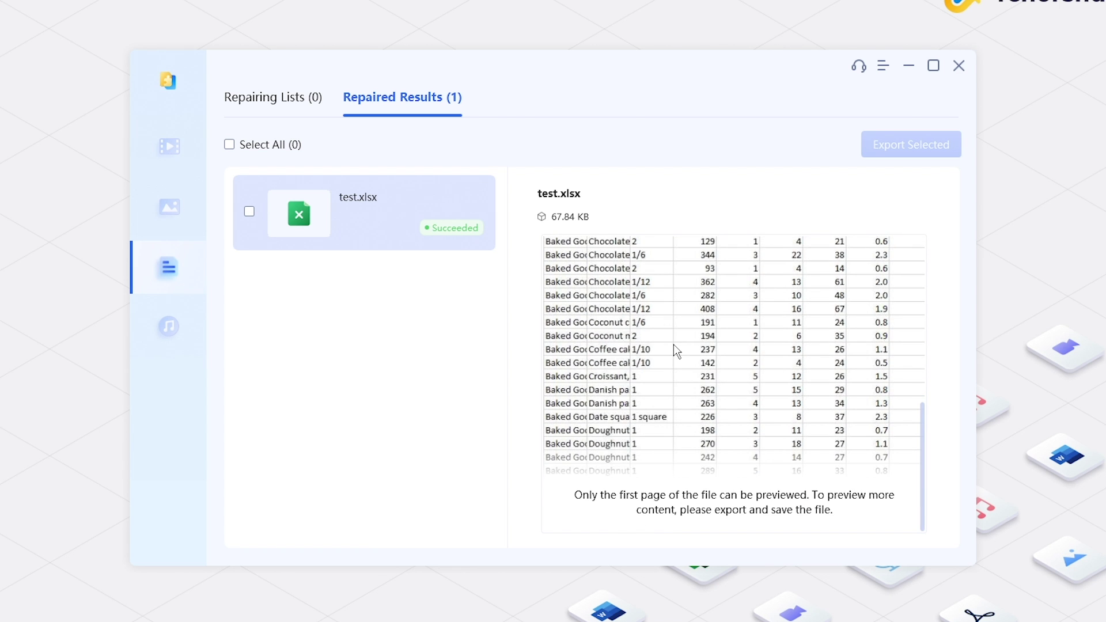
{"action": "scroll", "coordinate": [673, 344], "scroll_direction": "up", "scroll_amount": 10}
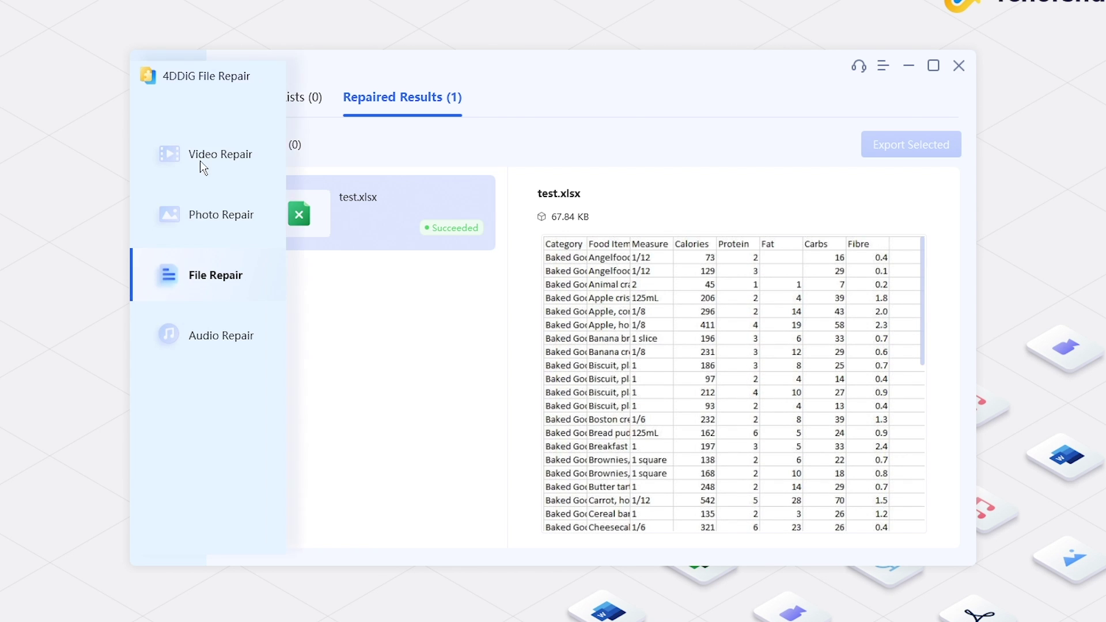
{"action": "left_click", "coordinate": [229, 145]}
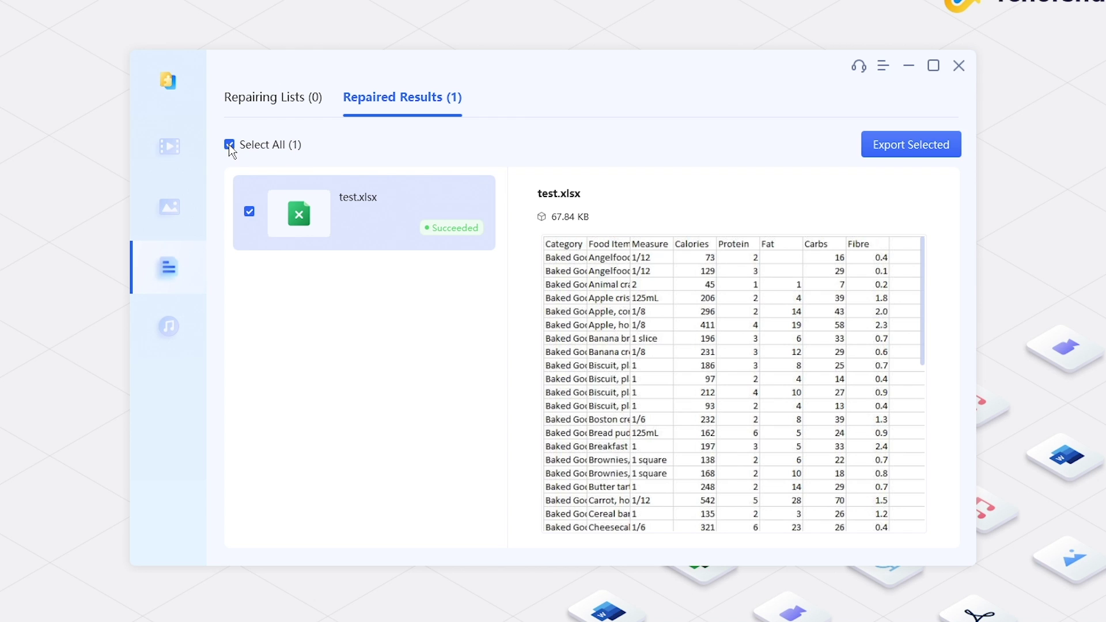
{"action": "left_click", "coordinate": [902, 144]}
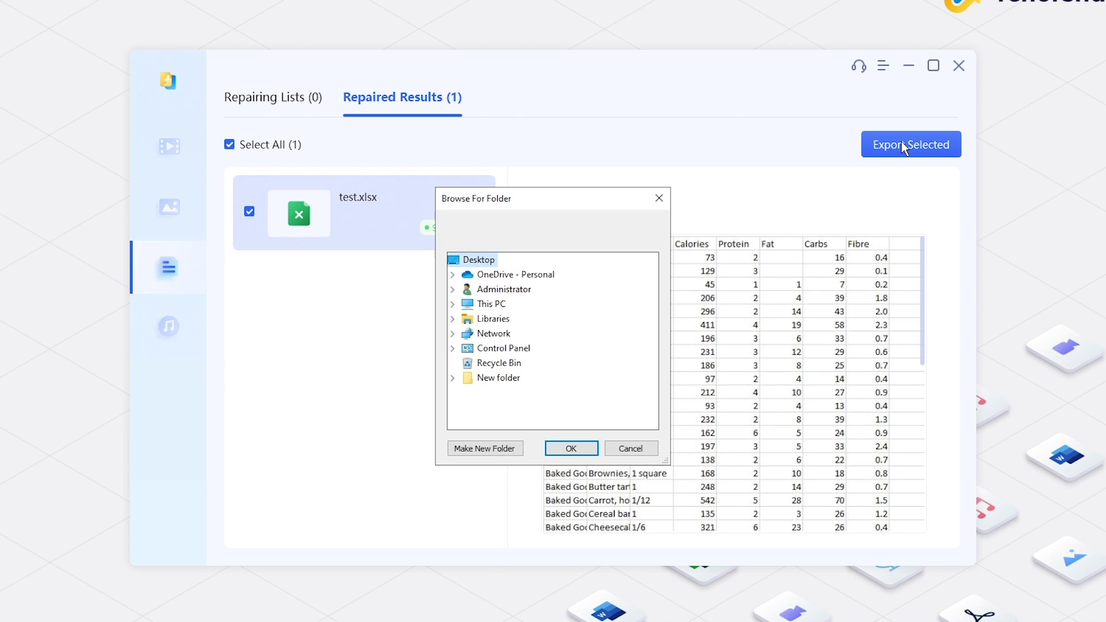
Step: Export to Desktop, open test_repaired.xlsx in Excel and AutoFit columns A and B
{"action": "left_click", "coordinate": [565, 447]}
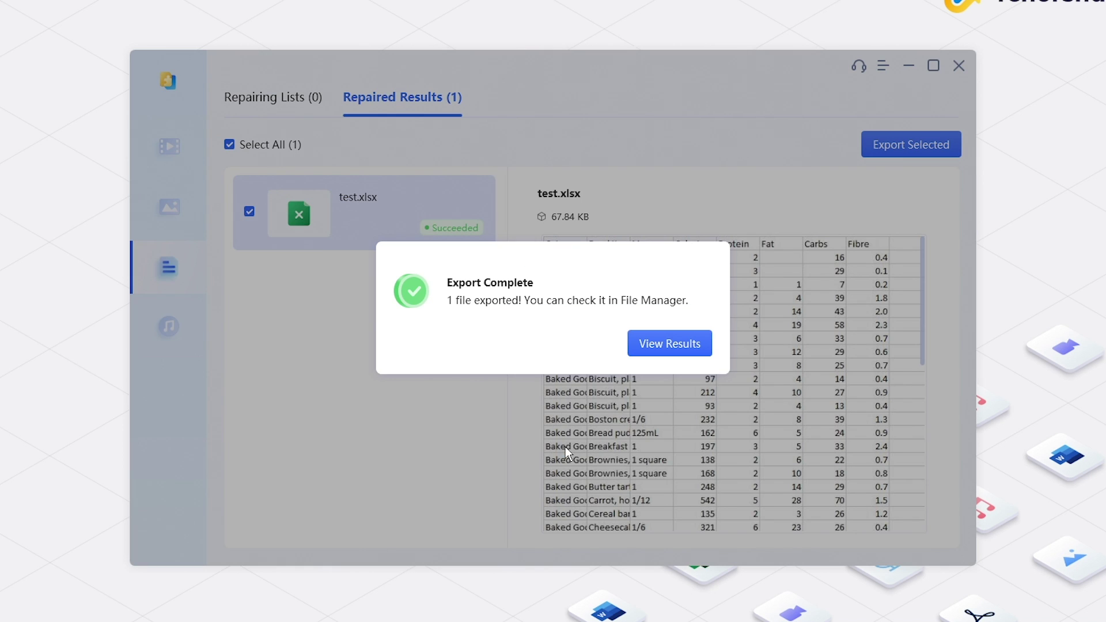
{"action": "left_click", "coordinate": [670, 345]}
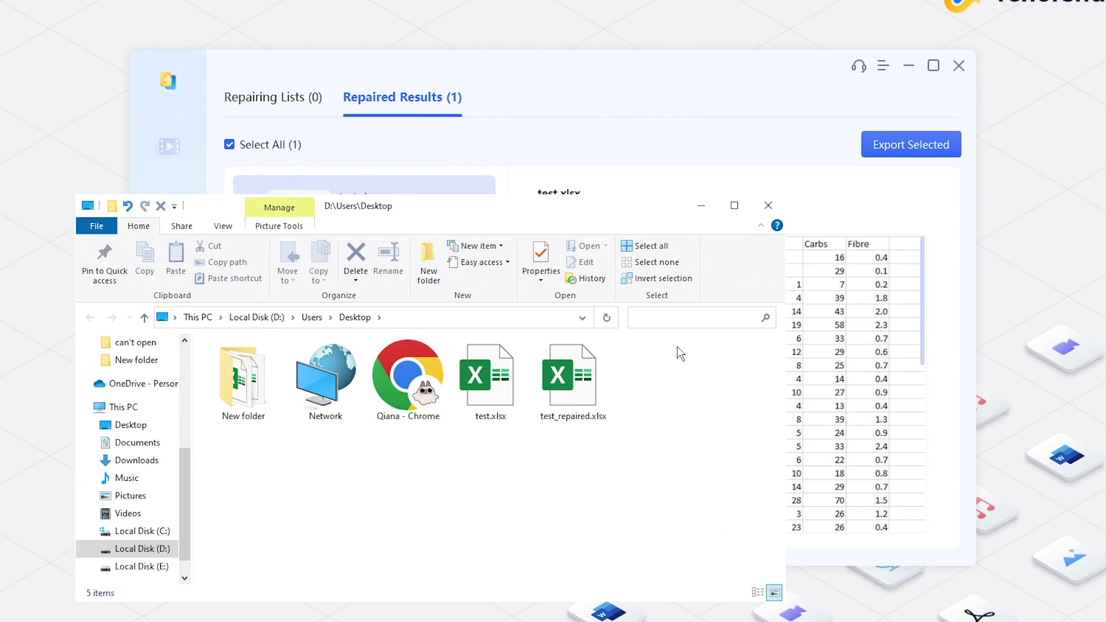
{"action": "double_click", "coordinate": [568, 377]}
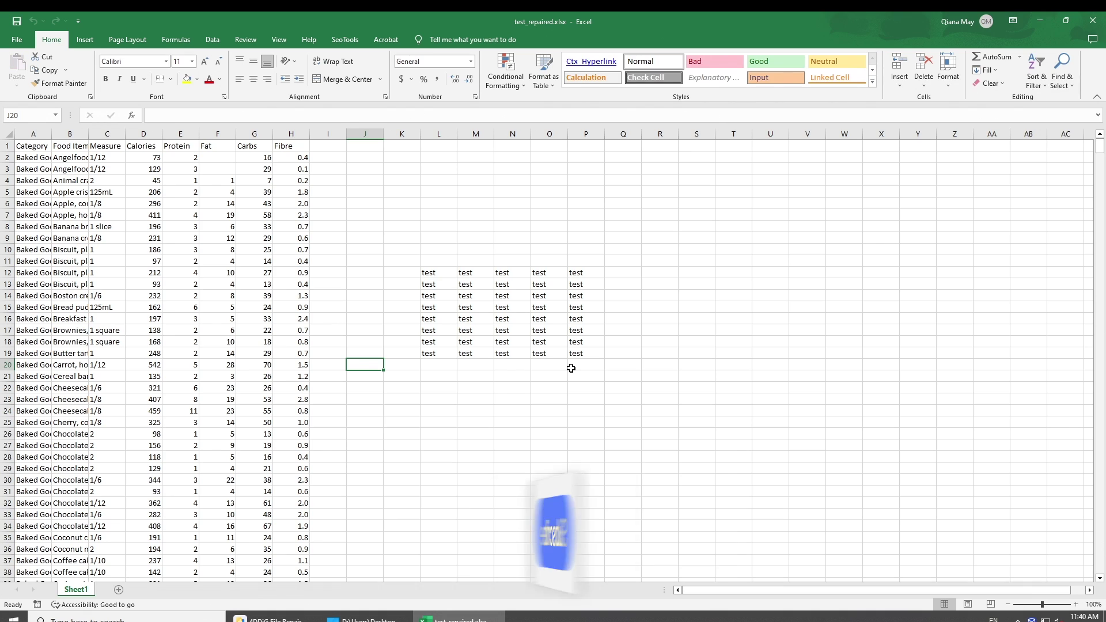
{"action": "double_click", "coordinate": [51, 133]}
{"action": "double_click", "coordinate": [108, 134]}
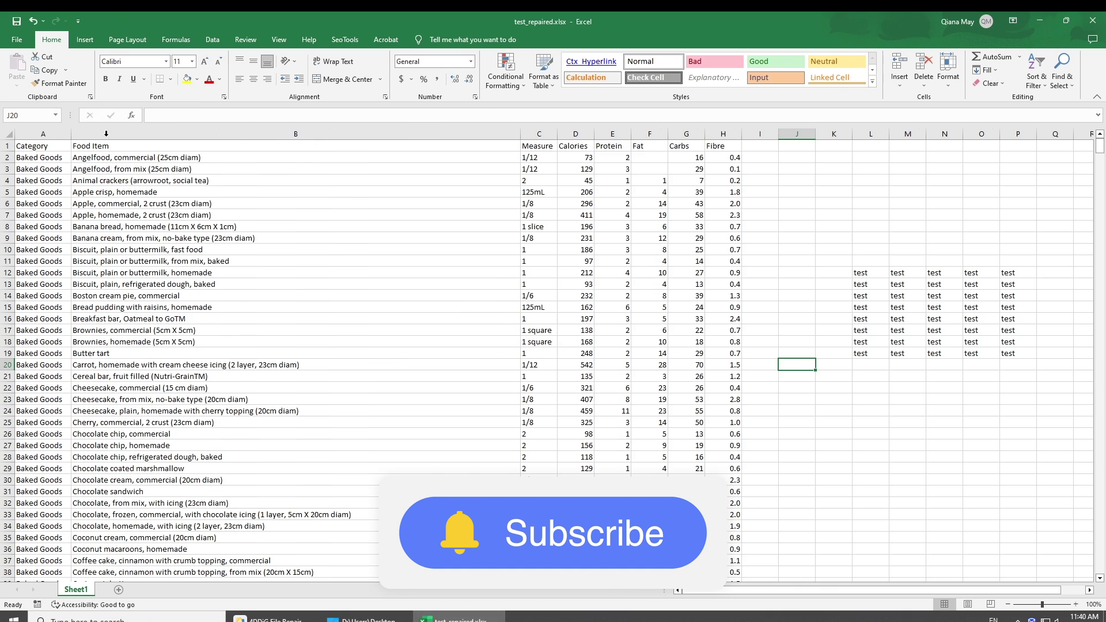